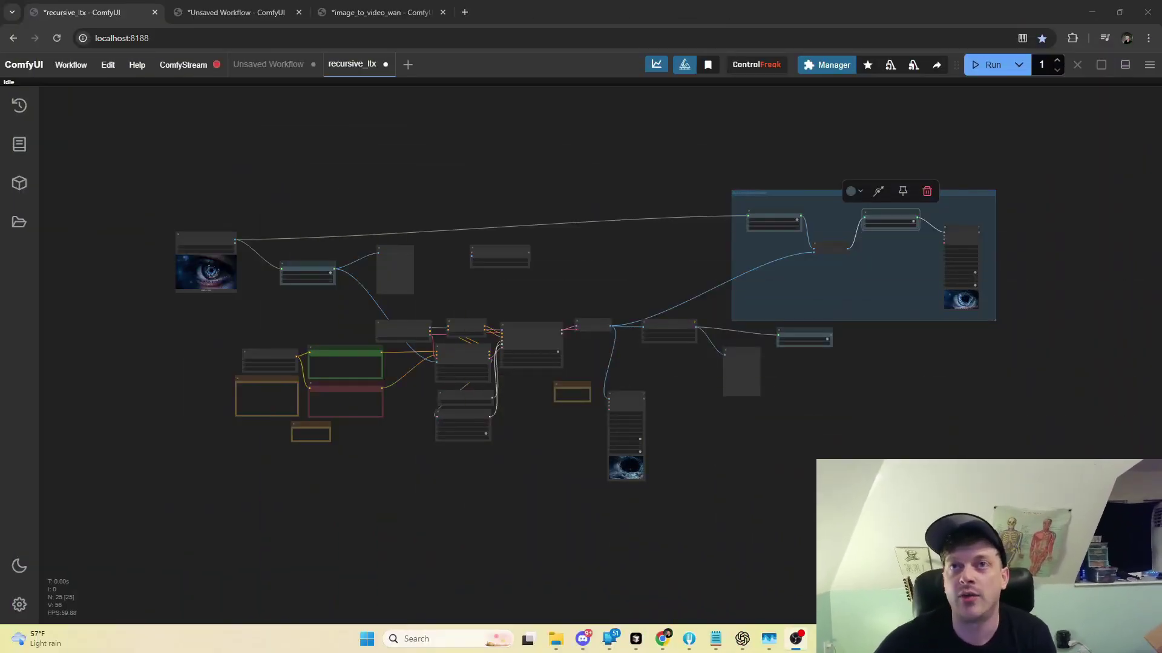
Examine the Load Image node and the Get State: default_key node that receives its image at the start of the workflow.
scroll(619, 263, "up", 3)
left_click_drag(599, 263, 670, 241)
scroll(617, 262, "up", 1)
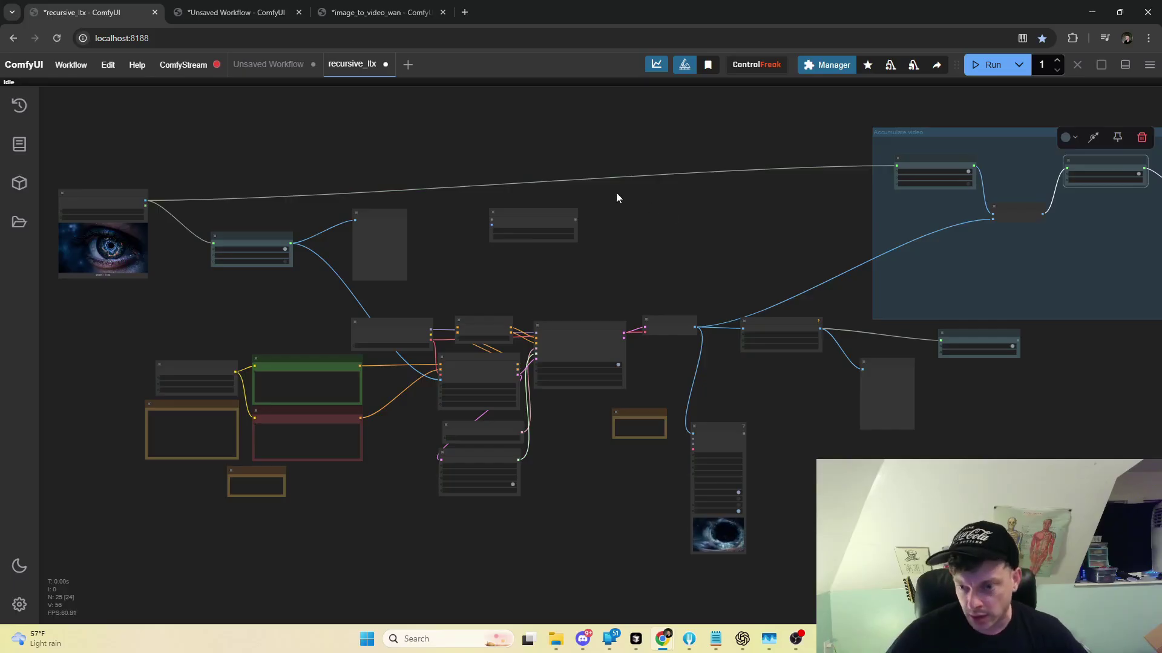
left_click_drag(298, 290, 451, 299)
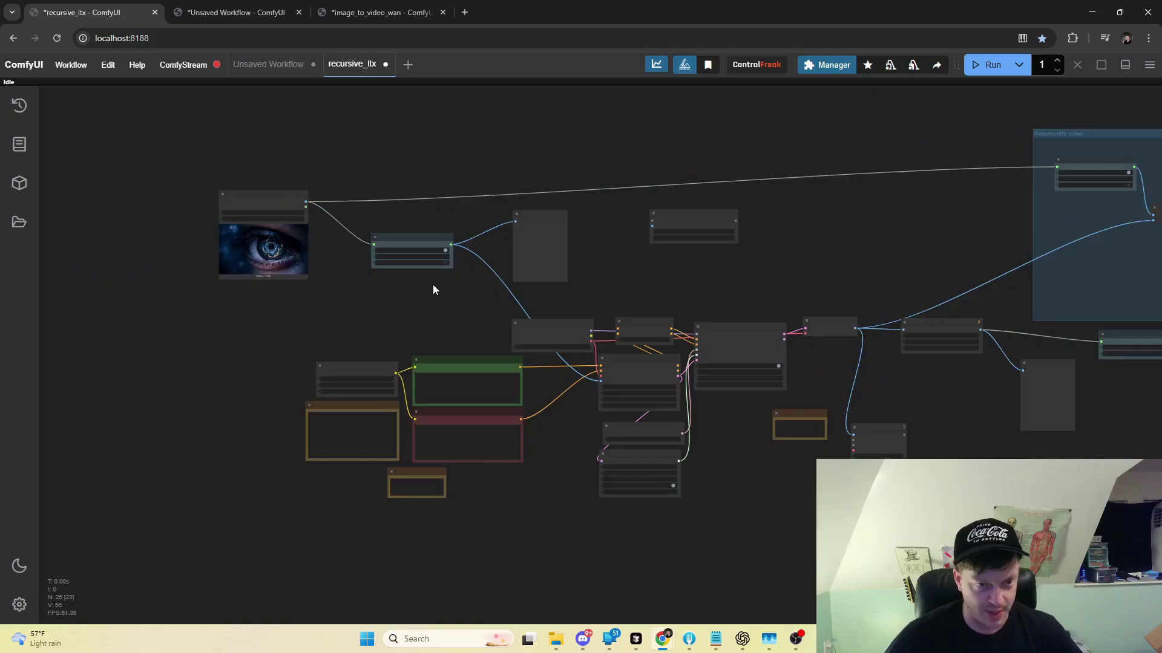
scroll(304, 200, "up", 8)
left_click(238, 176)
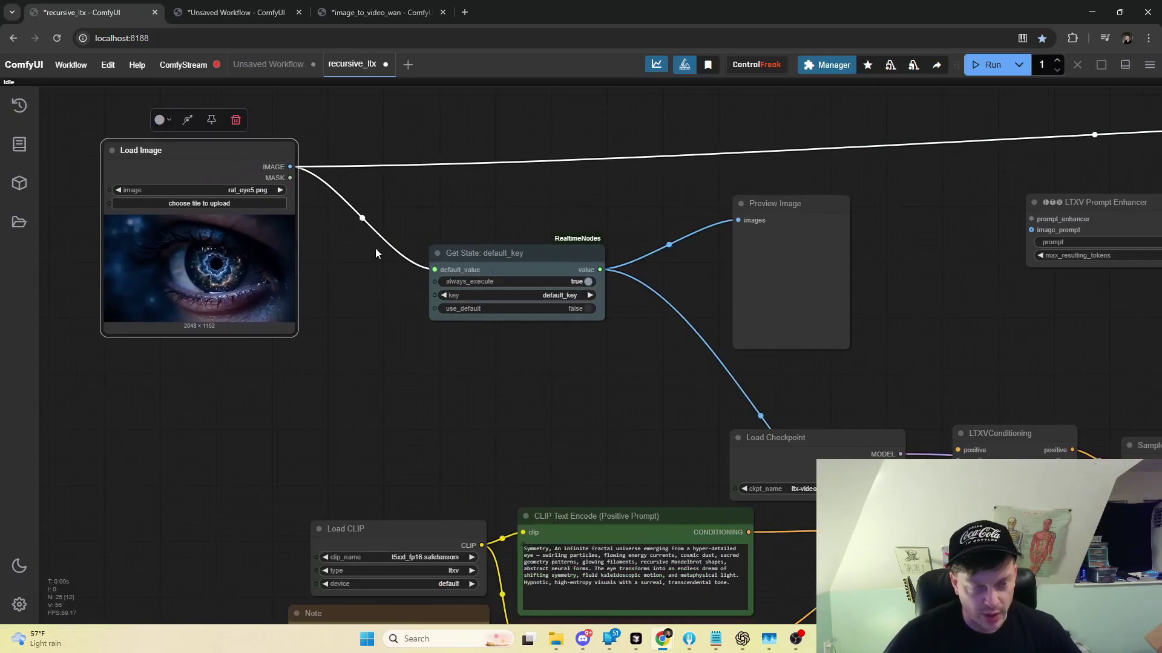
left_click_drag(562, 264, 543, 249)
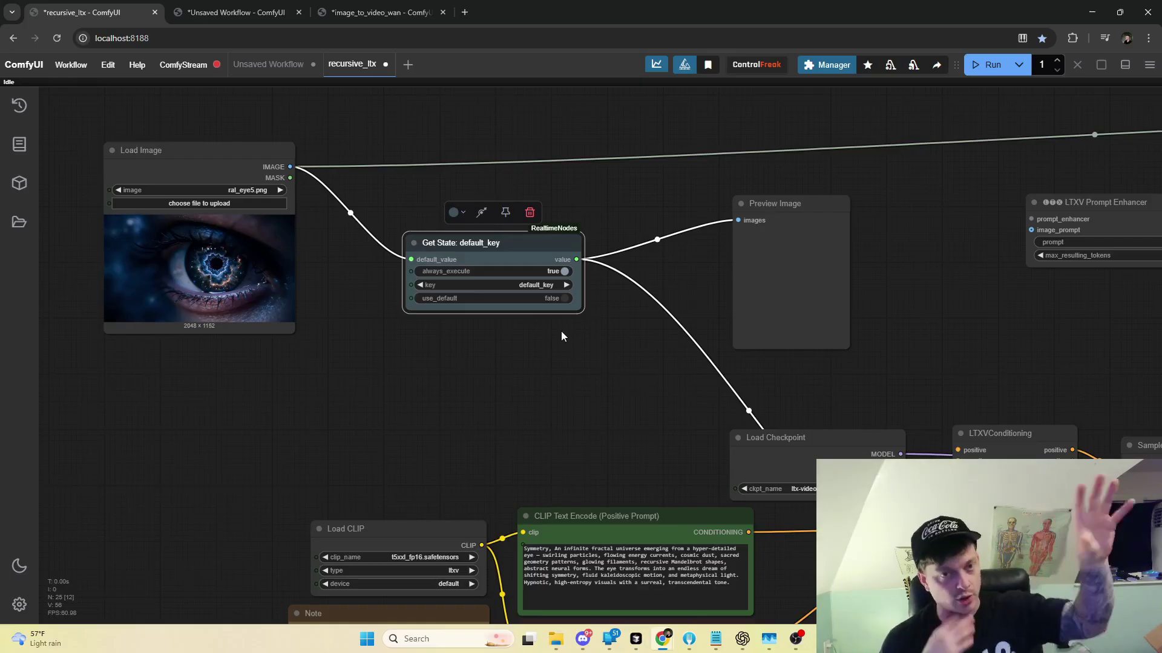
left_click_drag(640, 325, 579, 279)
scroll(698, 325, "down", 2)
left_click_drag(461, 215, 473, 207)
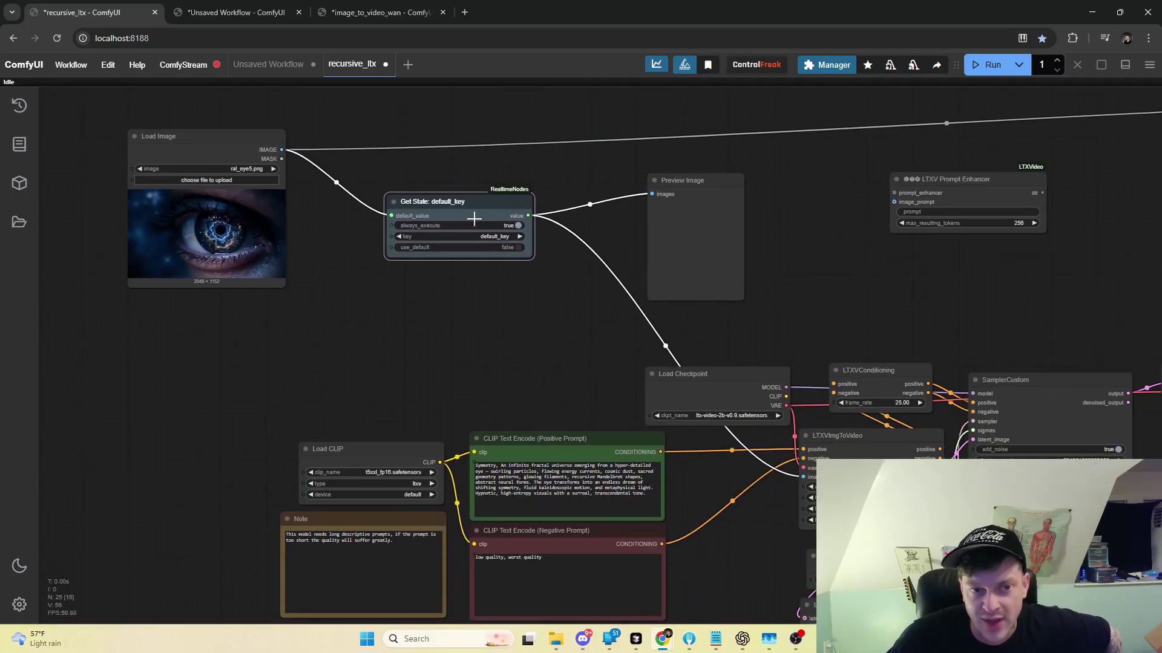
Examine the Set State: default_key node and its connection from Image Interval at the end of the main chain.
left_click_drag(723, 354, 425, 259)
scroll(426, 248, "down", 12)
left_click_drag(655, 223, 647, 219)
scroll(646, 221, "up", 7)
scroll(635, 231, "up", 7)
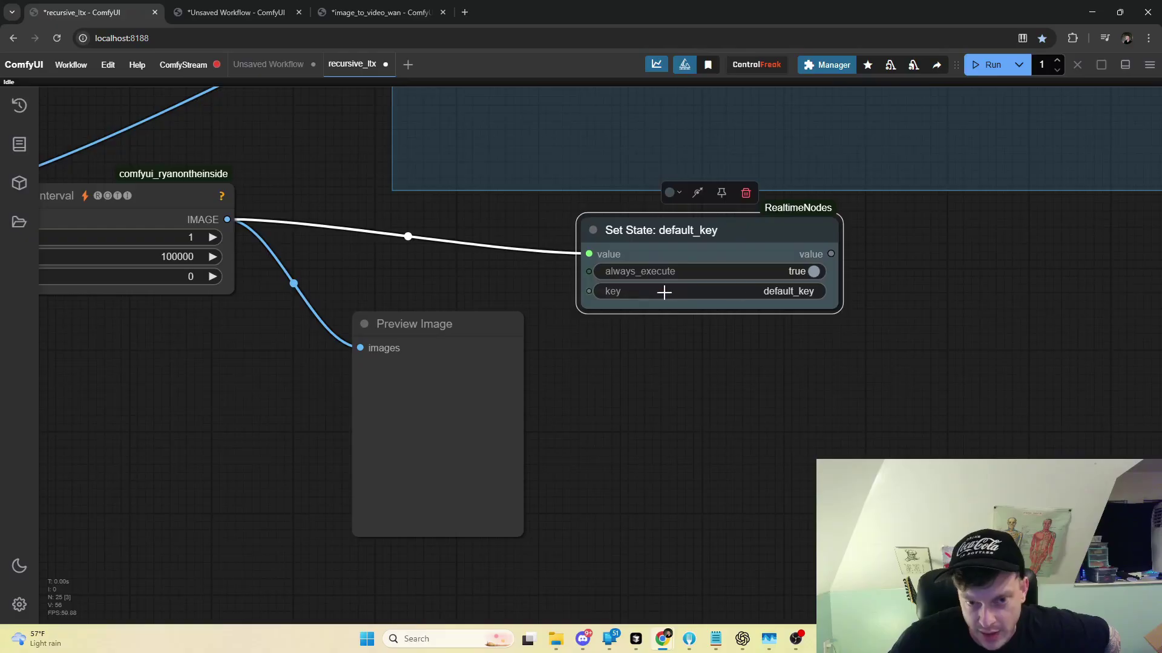
scroll(721, 381, "down", 6)
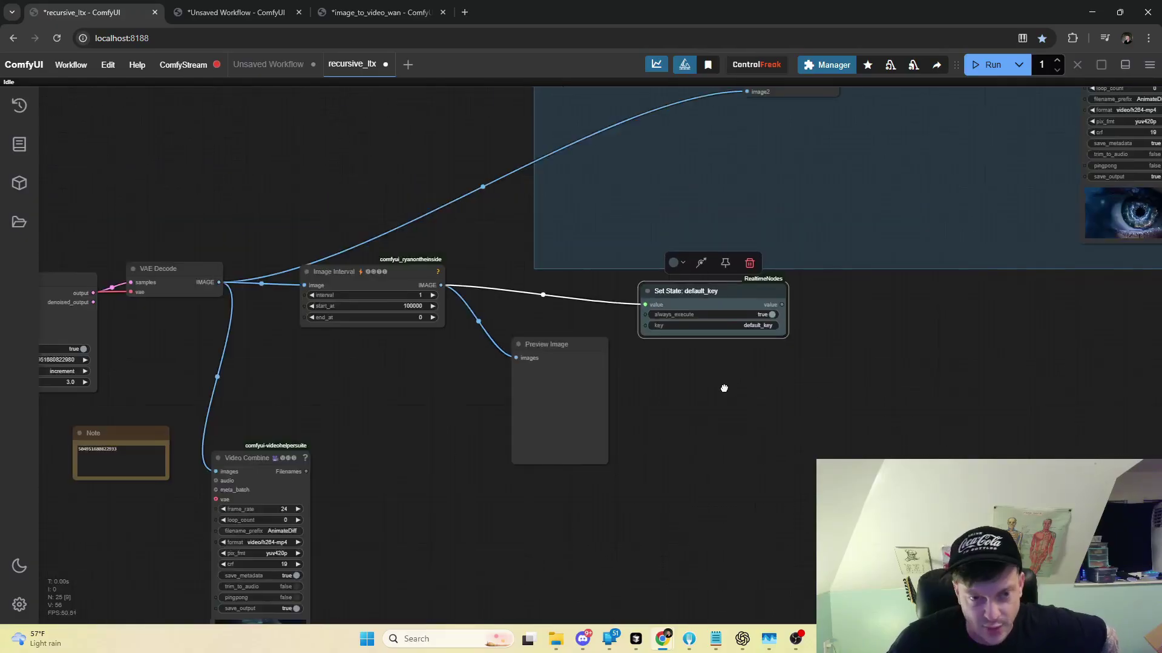
left_click_drag(724, 389, 1022, 392)
scroll(460, 187, "down", 5)
left_click_drag(447, 189, 934, 251)
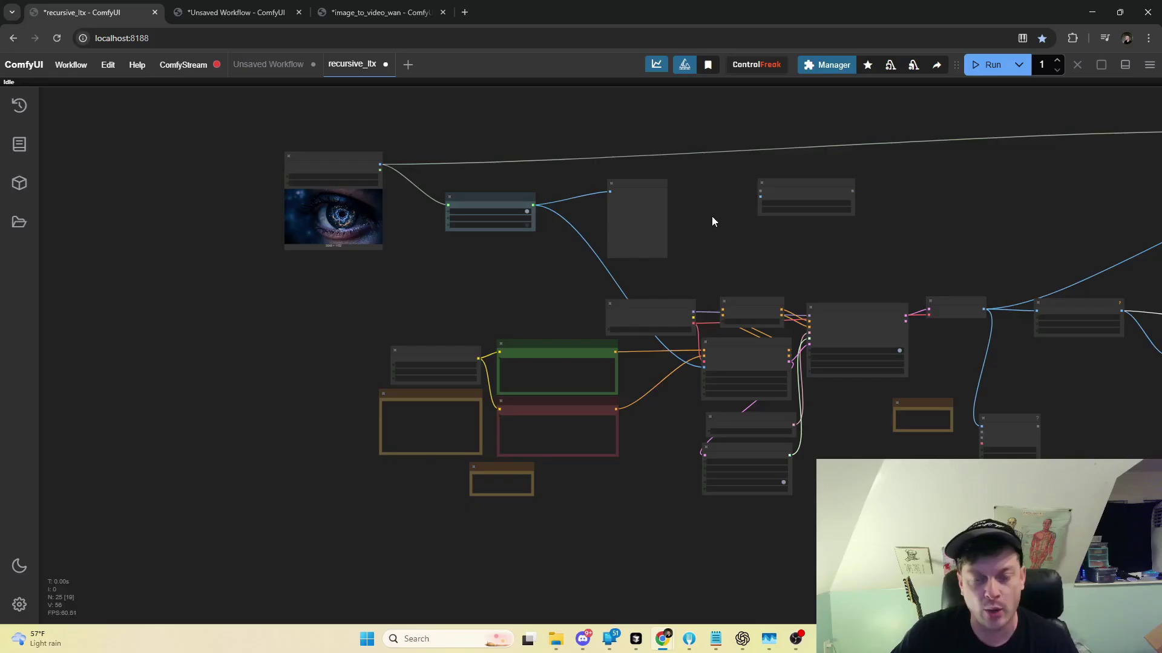
Trace the chain from Get State through the LTXV sampling nodes and VAE Decode to Image Interval, checking its interval settings.
left_click_drag(710, 219, 601, 178)
scroll(336, 184, "up", 5)
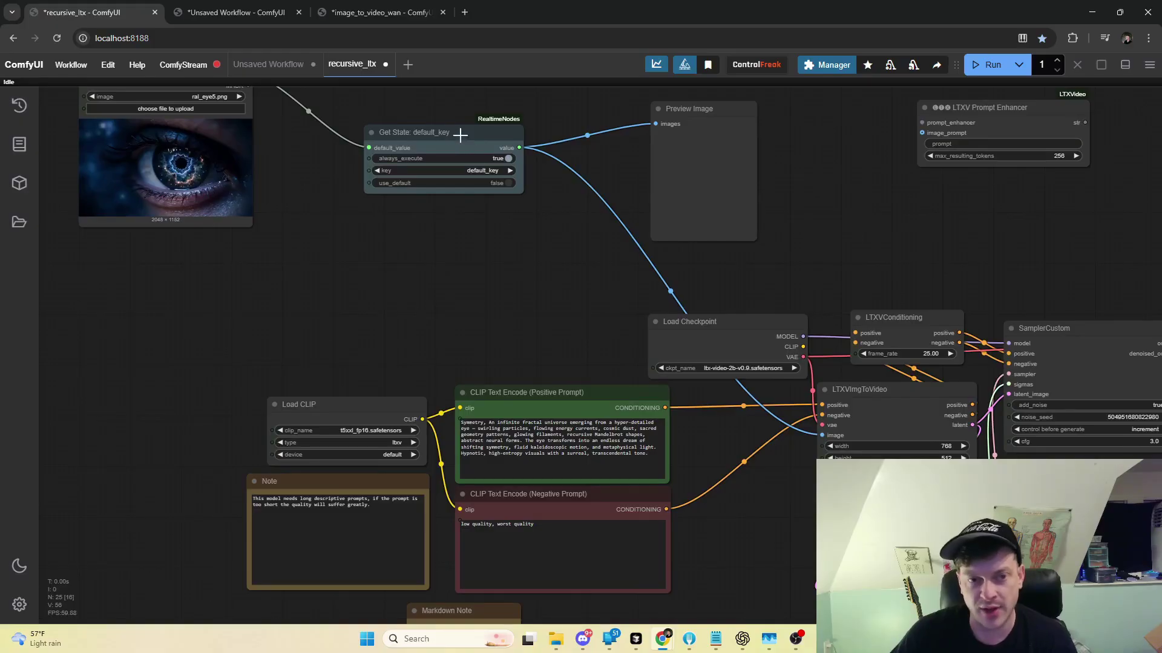
left_click_drag(515, 267, 222, 63)
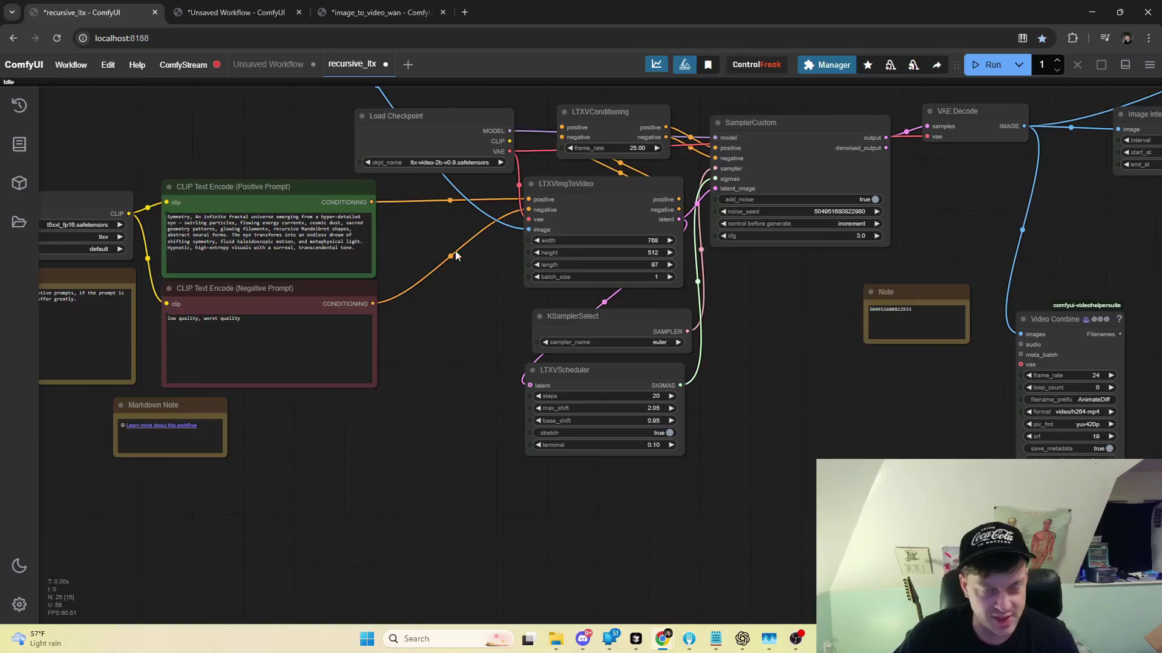
left_click_drag(804, 310, 665, 314)
left_click_drag(799, 235, 484, 278)
left_click_drag(629, 225, 508, 233)
left_click_drag(688, 169, 680, 199)
scroll(679, 230, "up", 8)
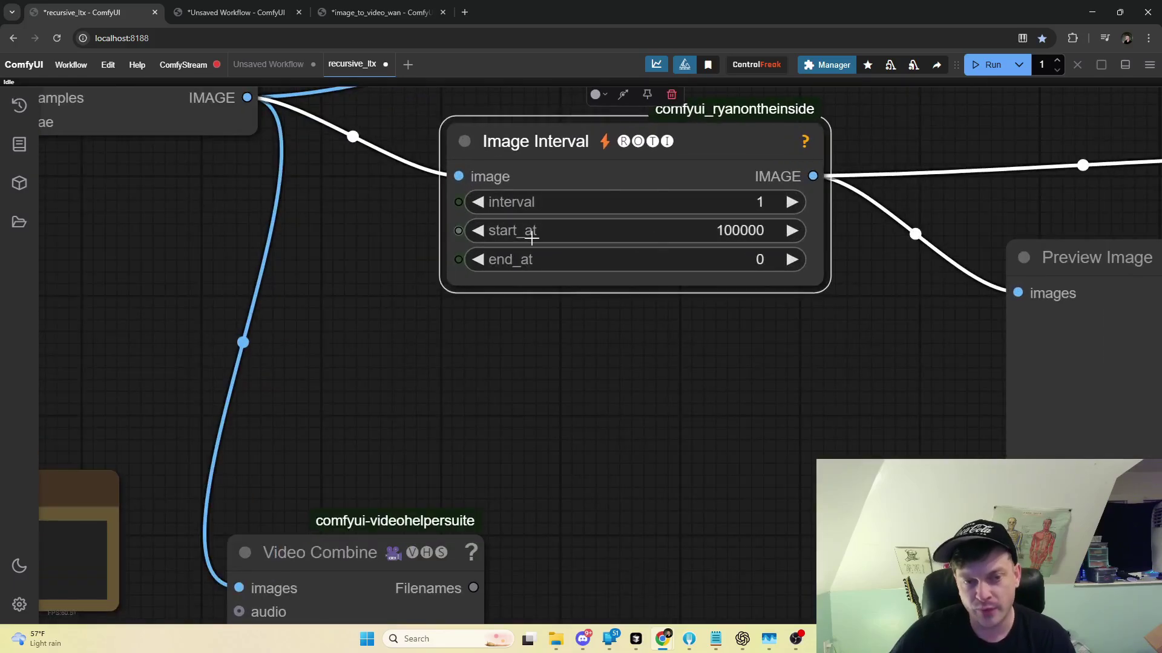
left_click_drag(225, 119, 243, 125)
scroll(700, 246, "down", 8)
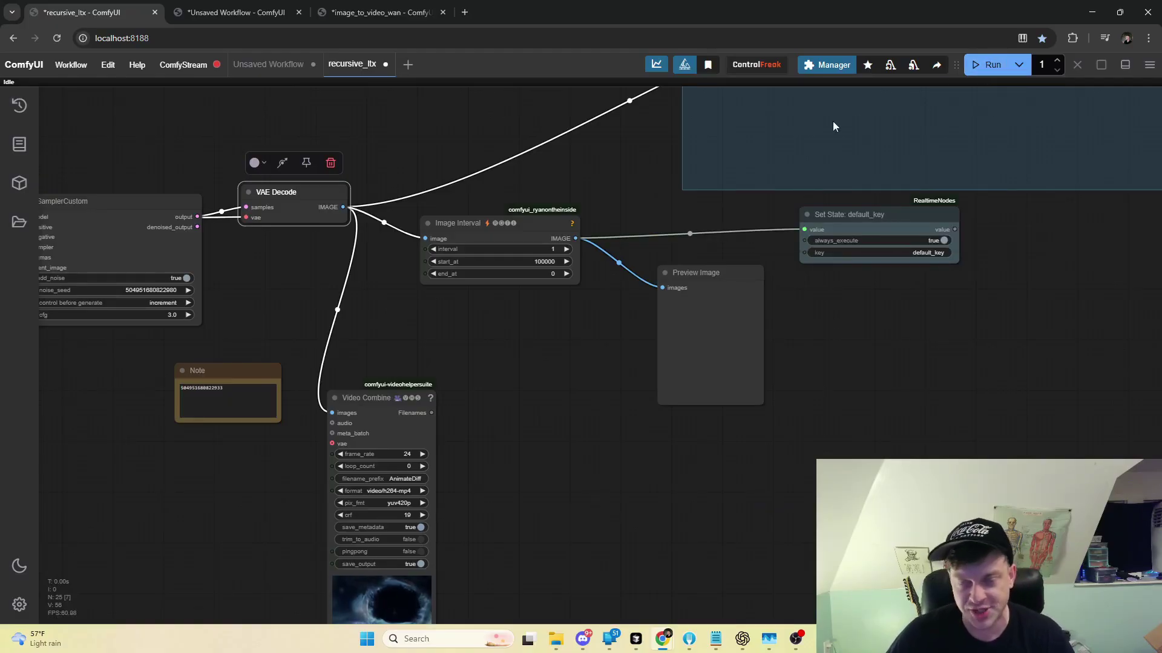
Examine the Video Combine preview below VAE Decode and the accumulated video output in the Accumulate video group.
left_click_drag(606, 223, 698, 230)
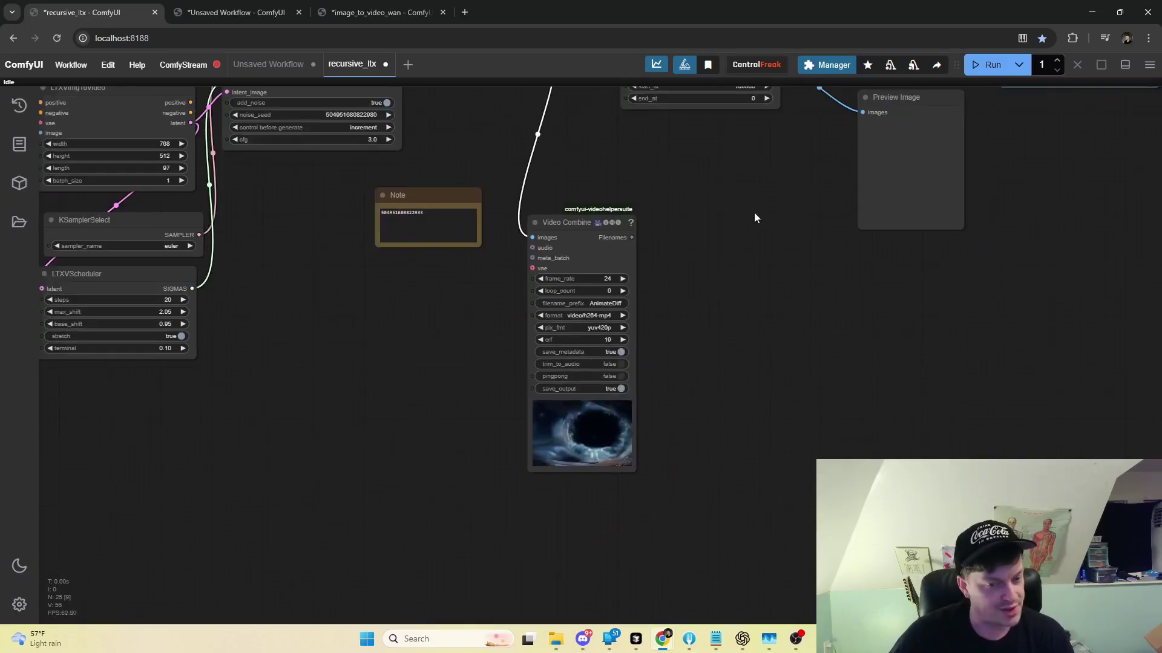
left_click_drag(811, 304, 651, 448)
left_click_drag(1091, 222, 656, 417)
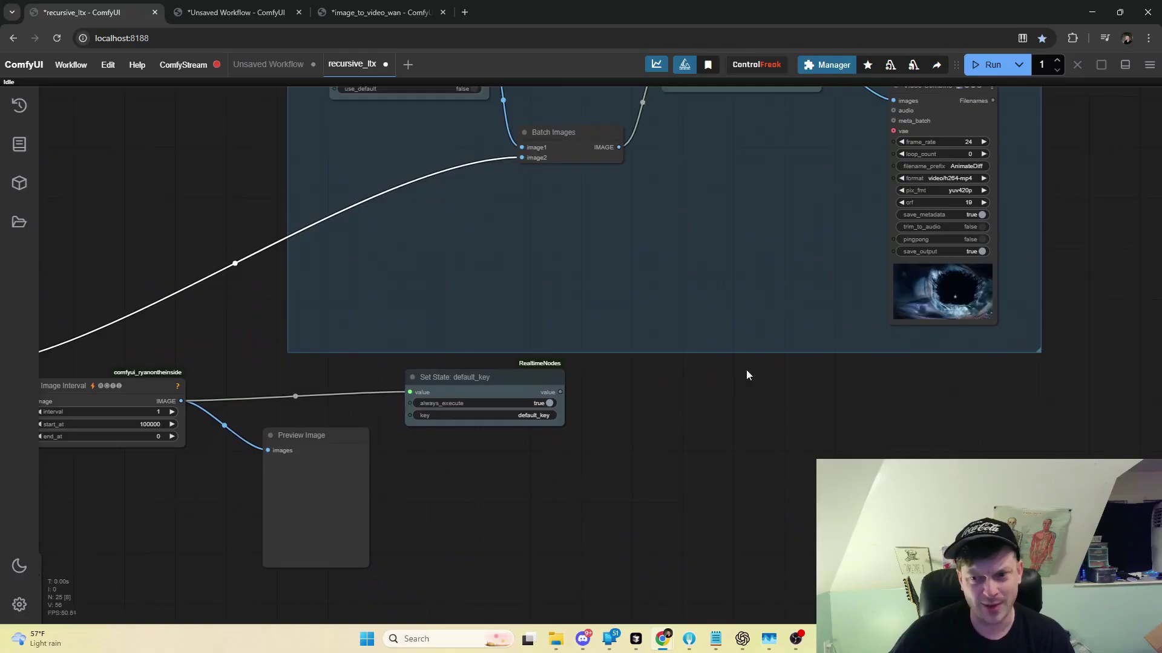
scroll(762, 411, "right", 2)
scroll(839, 393, "right", 2)
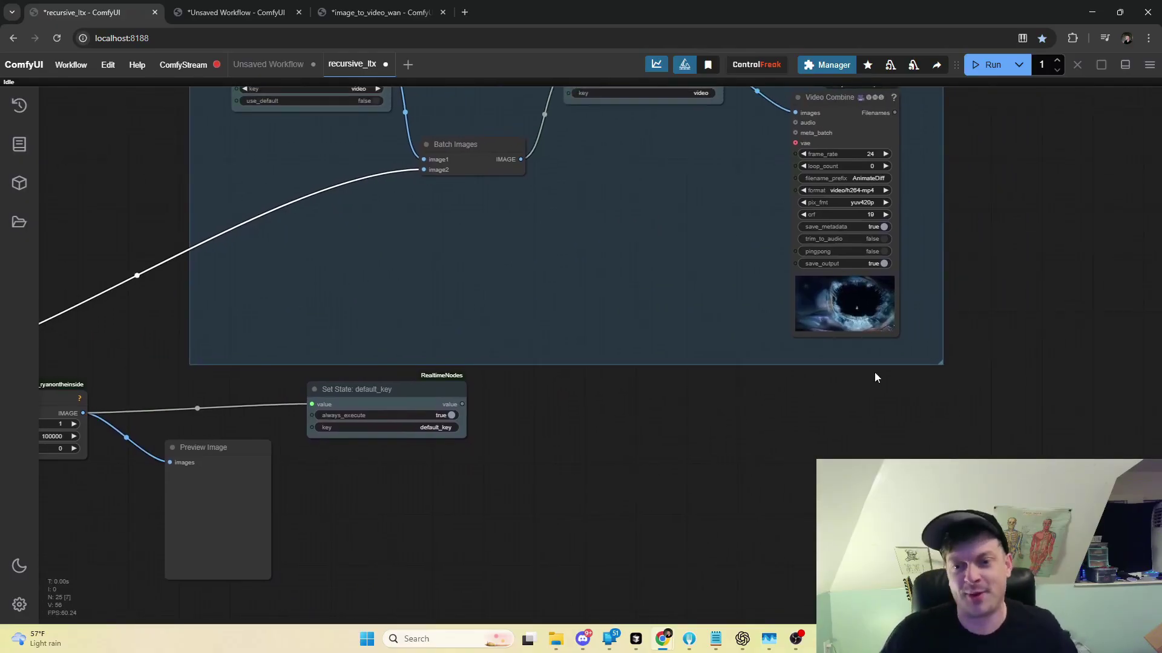
scroll(878, 372, "up", 2)
left_click_drag(877, 372, 811, 434)
scroll(788, 369, "up", 1)
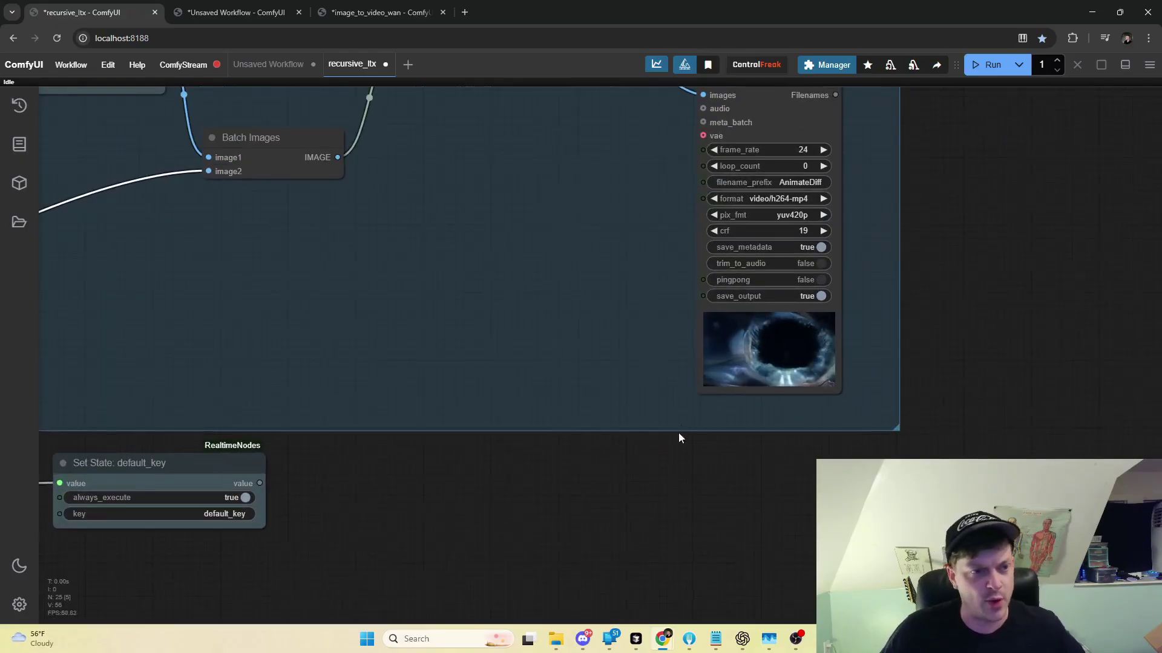
scroll(677, 432, "down", 3)
left_click_drag(669, 452, 879, 522)
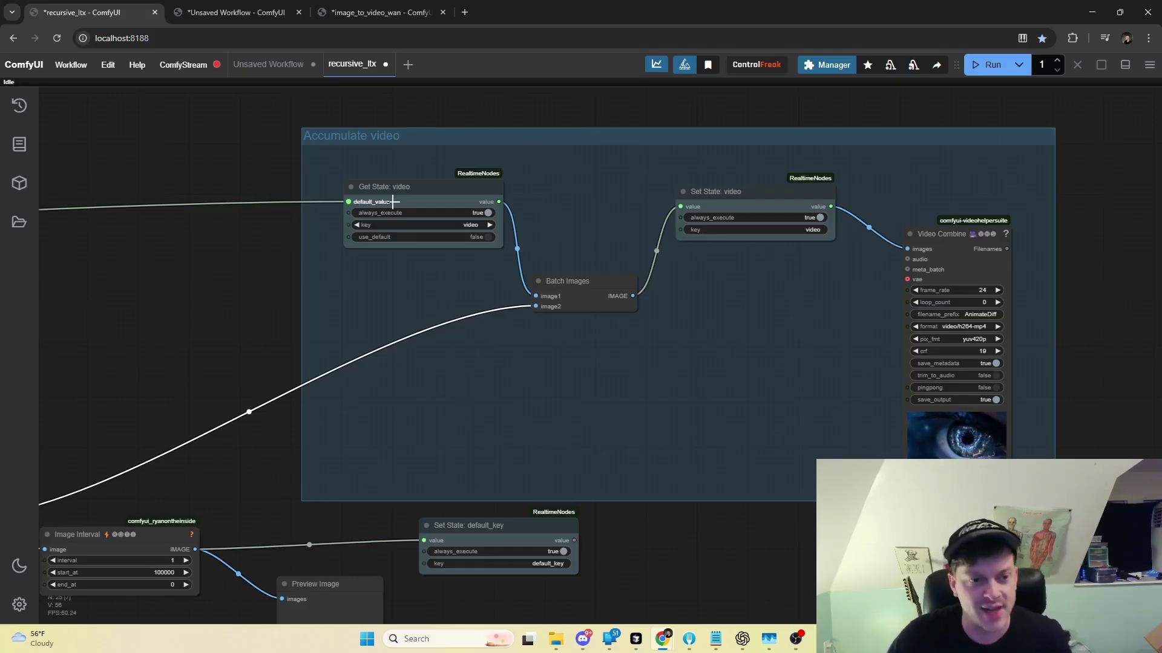
Trace how the Get State: video, VAE Decode, Batch Images and Set State: video nodes connect to accumulate the video.
left_click_drag(408, 190, 414, 187)
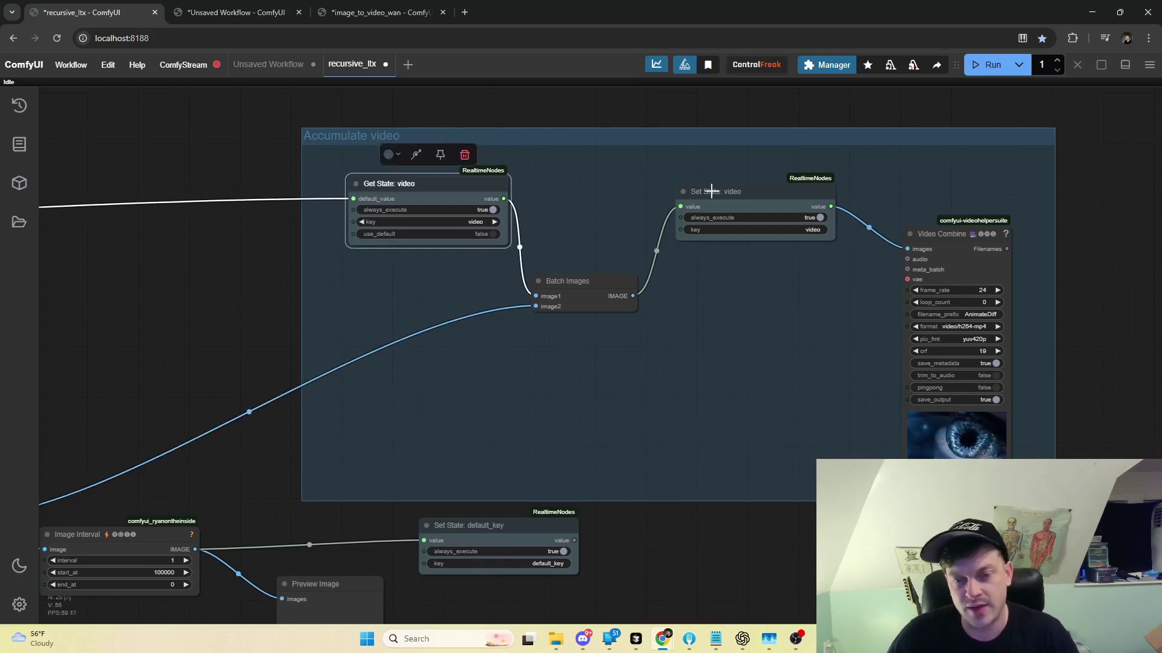
mouse_move(720, 190)
left_mouse_down()
mouse_move(737, 189)
mouse_move(729, 170)
left_mouse_up()
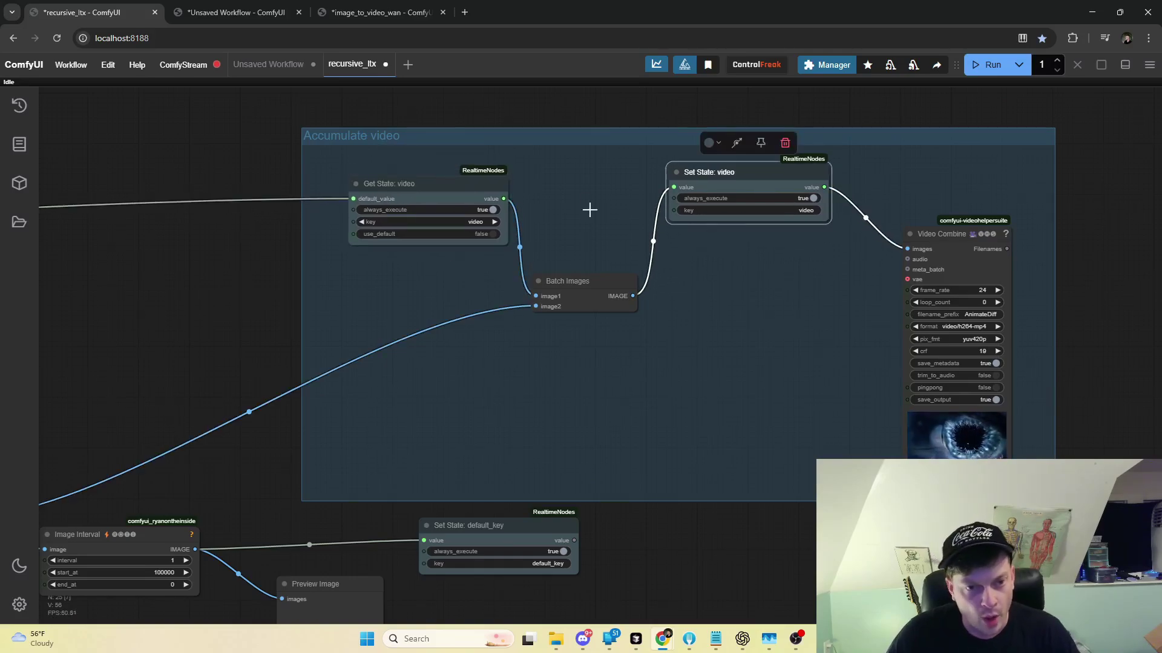
left_click_drag(212, 339, 479, 269)
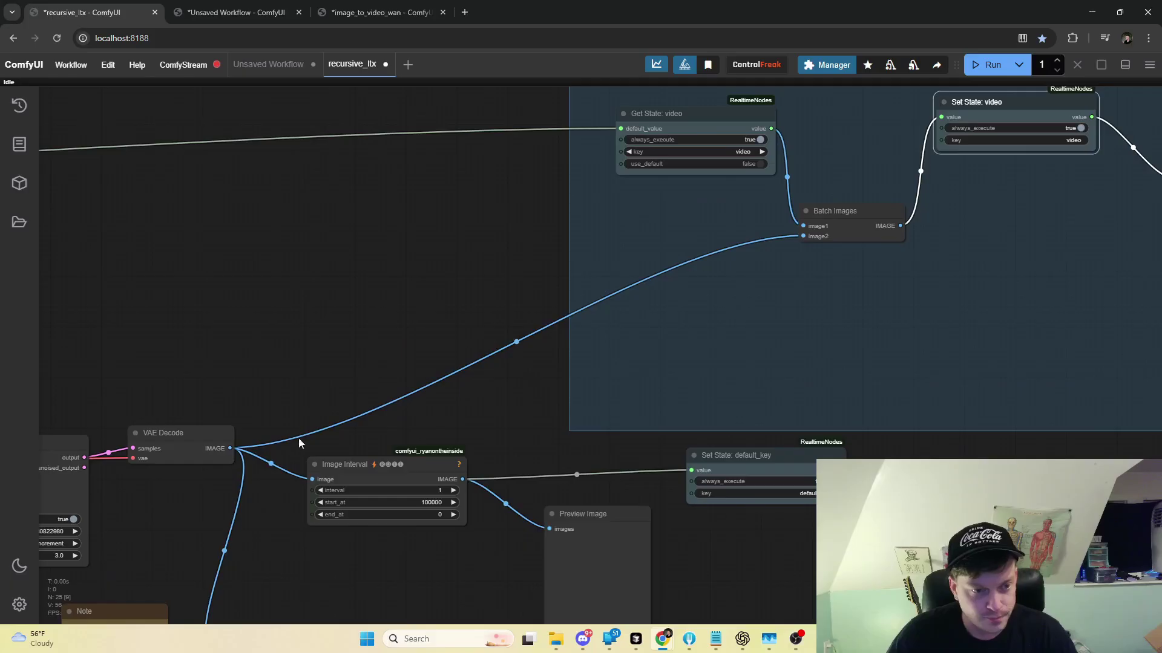
left_click_drag(211, 434, 222, 424)
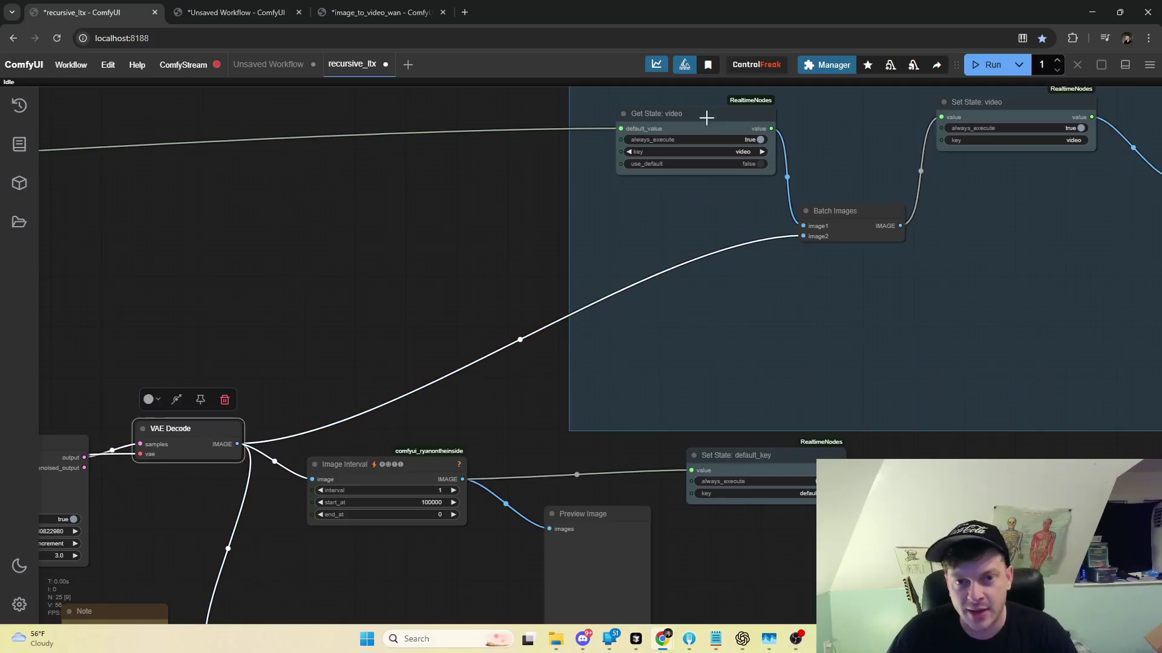
left_click_drag(707, 118, 688, 117)
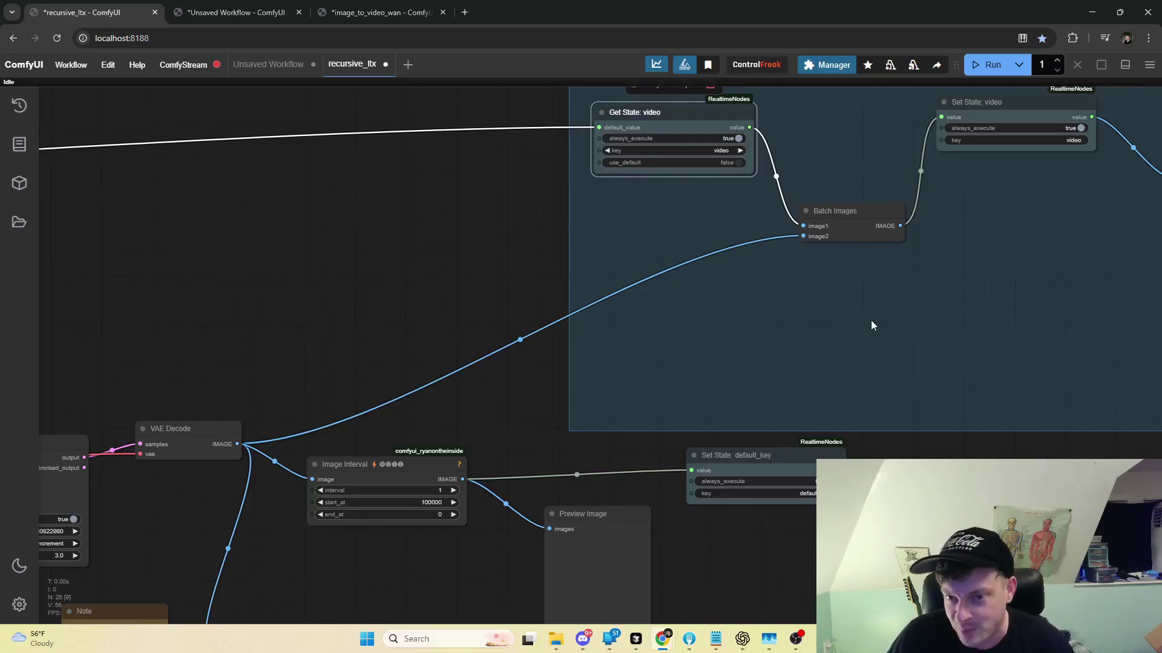
left_click_drag(938, 374, 779, 391)
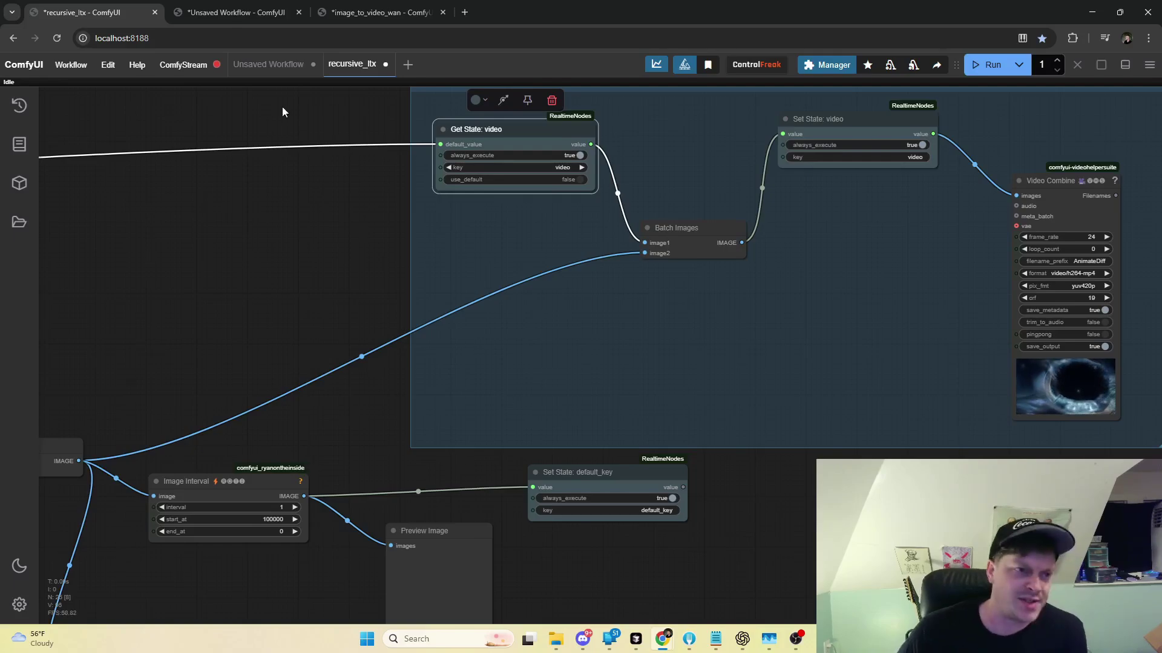
Switch to the Unsaved Workflow browser tab and examine its Load Video and Load Audio input nodes.
left_click(223, 13)
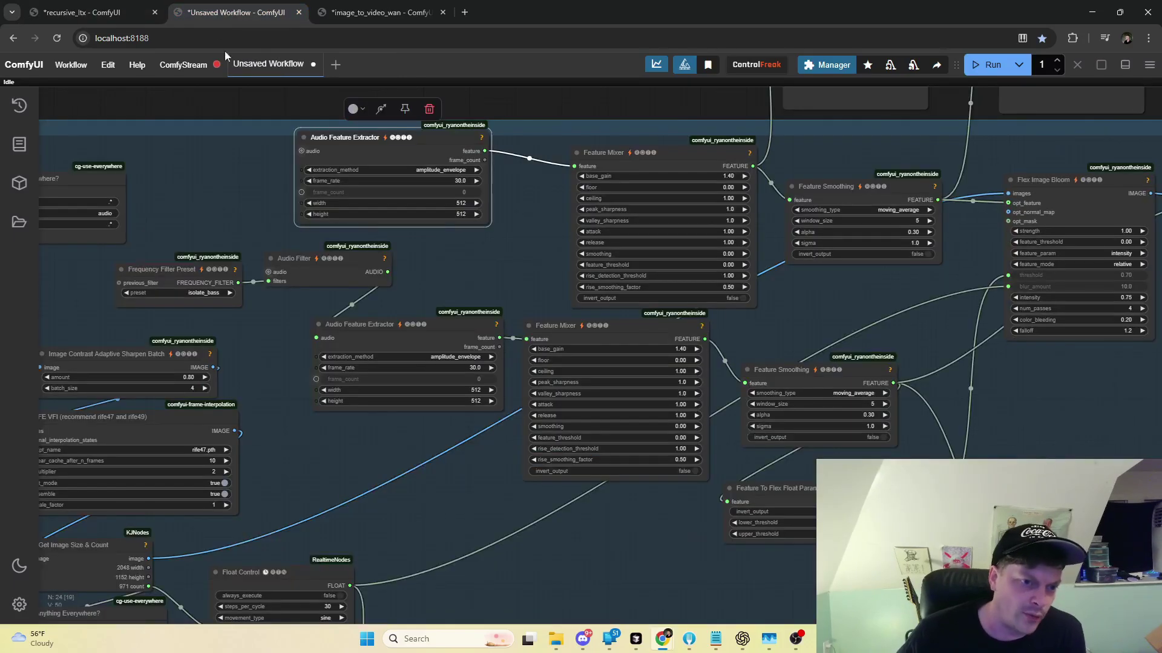
scroll(371, 270, "down", 3)
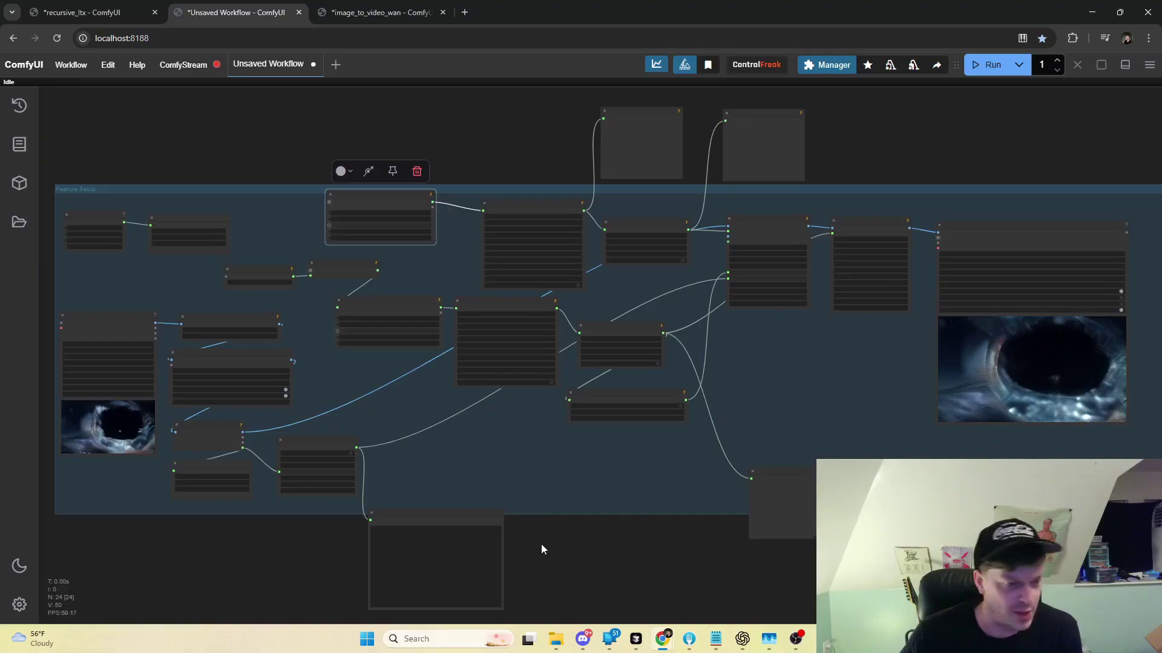
left_click_drag(541, 545, 700, 513)
scroll(216, 314, "up", 5)
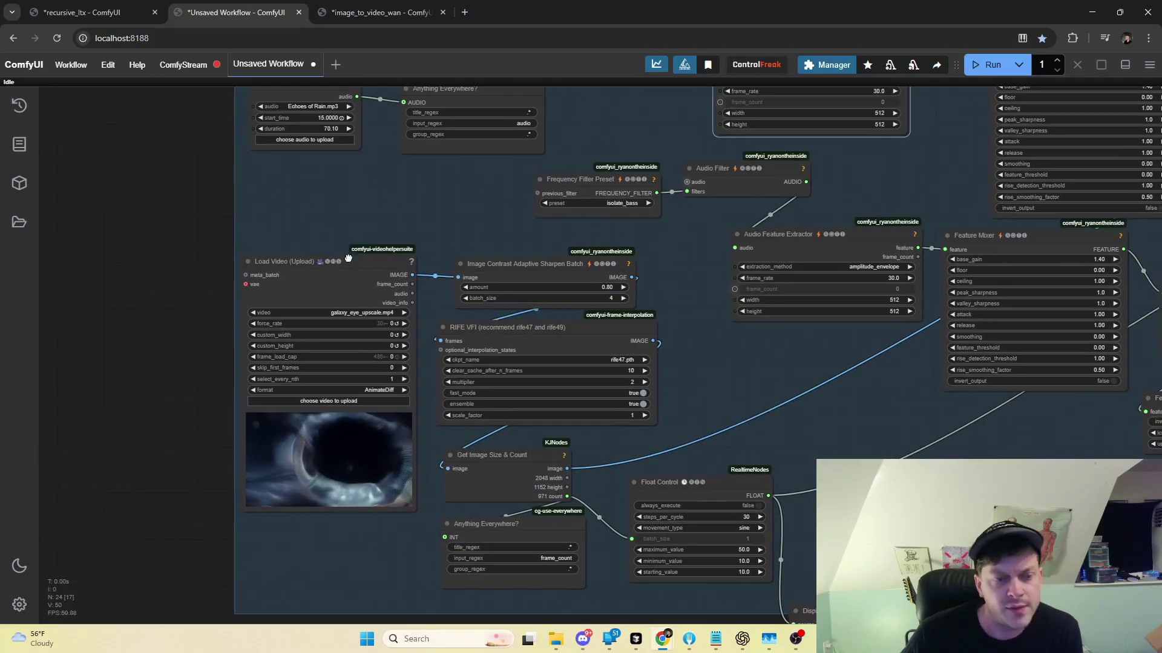
left_click_drag(363, 267, 364, 264)
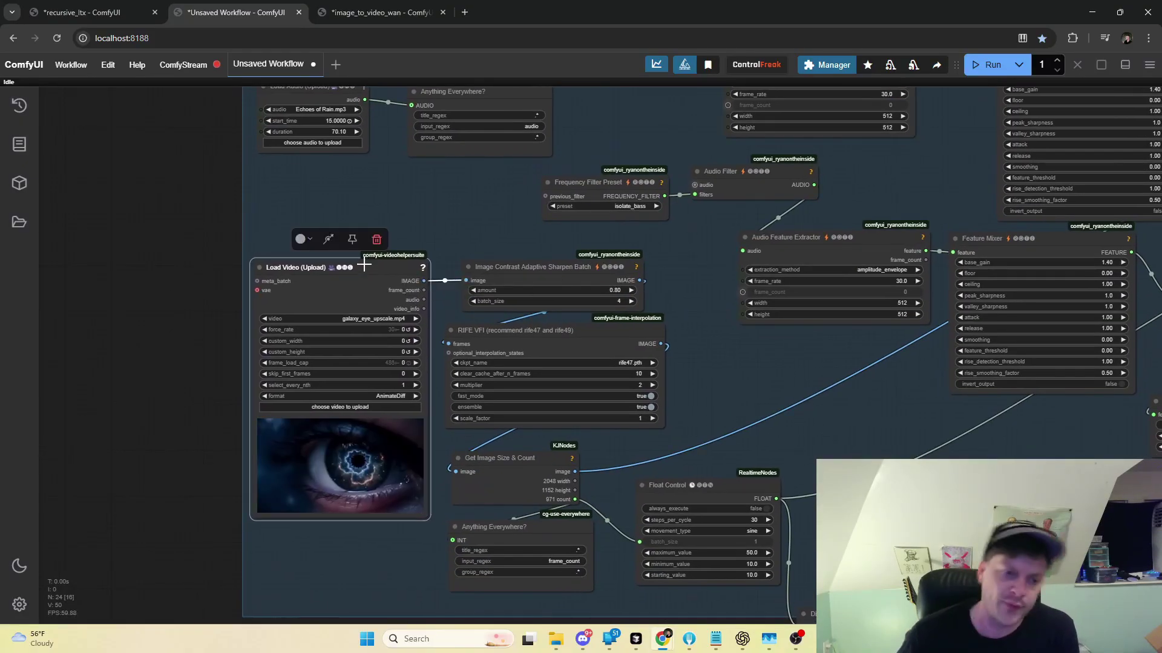
left_click_drag(216, 239, 205, 279)
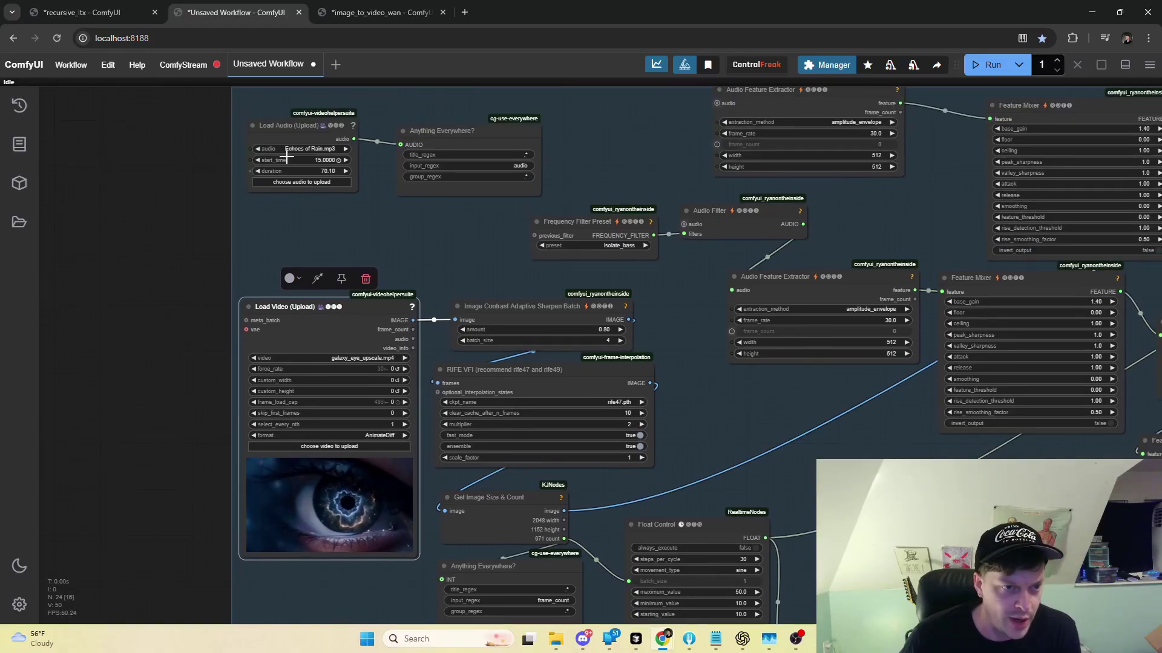
left_click_drag(306, 129, 307, 136)
left_click_drag(605, 154, 543, 156)
scroll(623, 337, "down", 1)
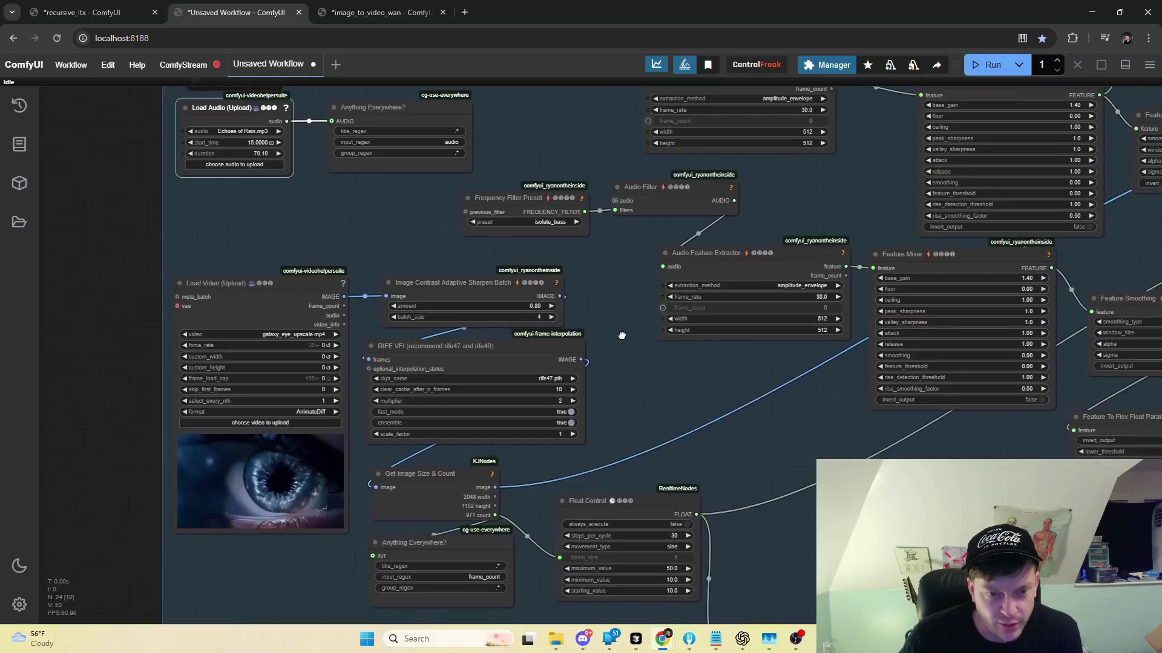
scroll(368, 242, "down", 1)
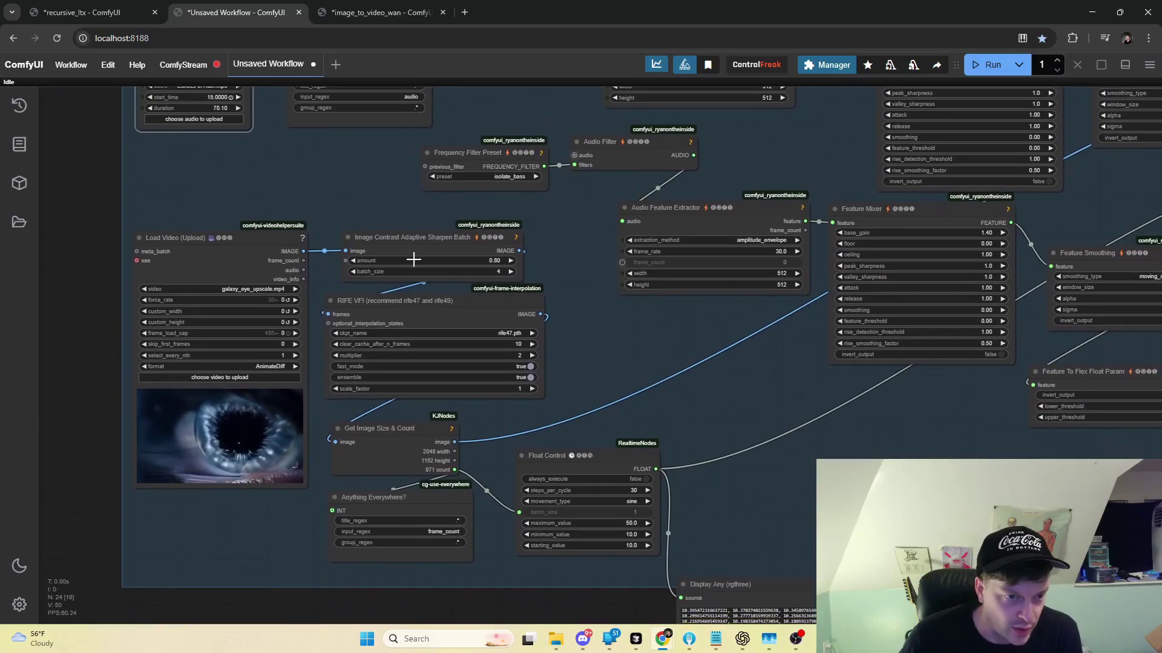
Inspect the Image Contrast Adaptive Sharpen Batch and RIFE VFI nodes that process the loaded video.
left_click_drag(444, 239, 429, 241)
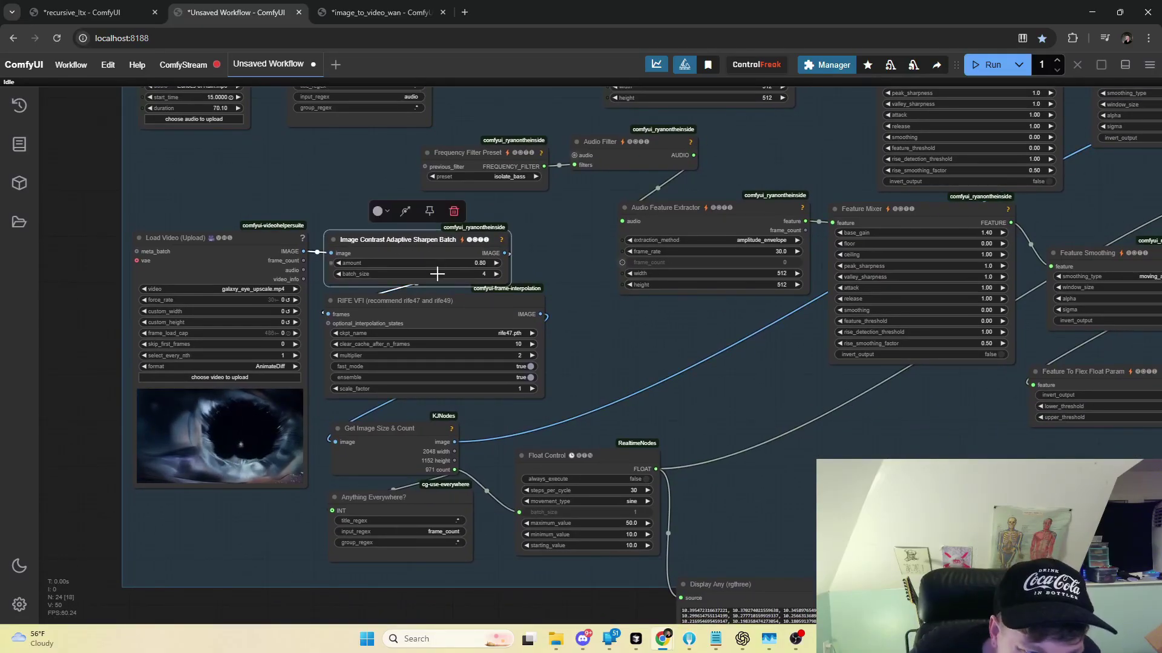
mouse_move(446, 305)
left_mouse_down()
mouse_move(436, 301)
mouse_move(451, 311)
left_mouse_up()
scroll(460, 363, "down", 3)
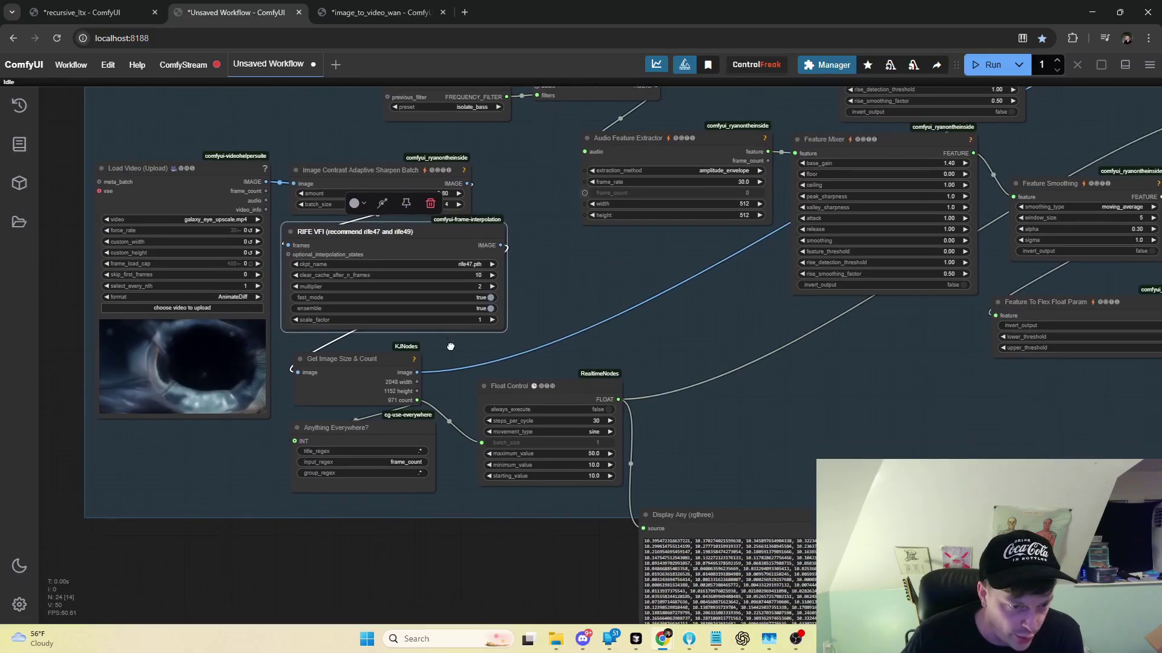
Move the Display Any node up beside the Float Control node, keeping both nodes and their settings in view.
left_click_drag(544, 395, 549, 391)
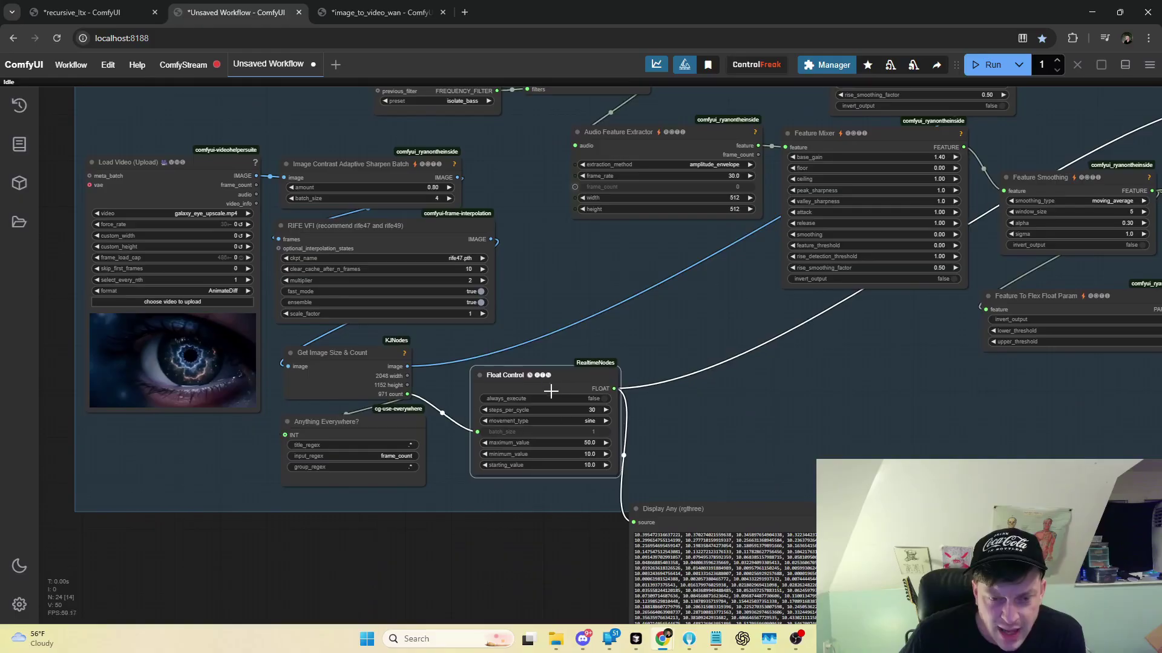
left_click_drag(709, 503, 731, 416)
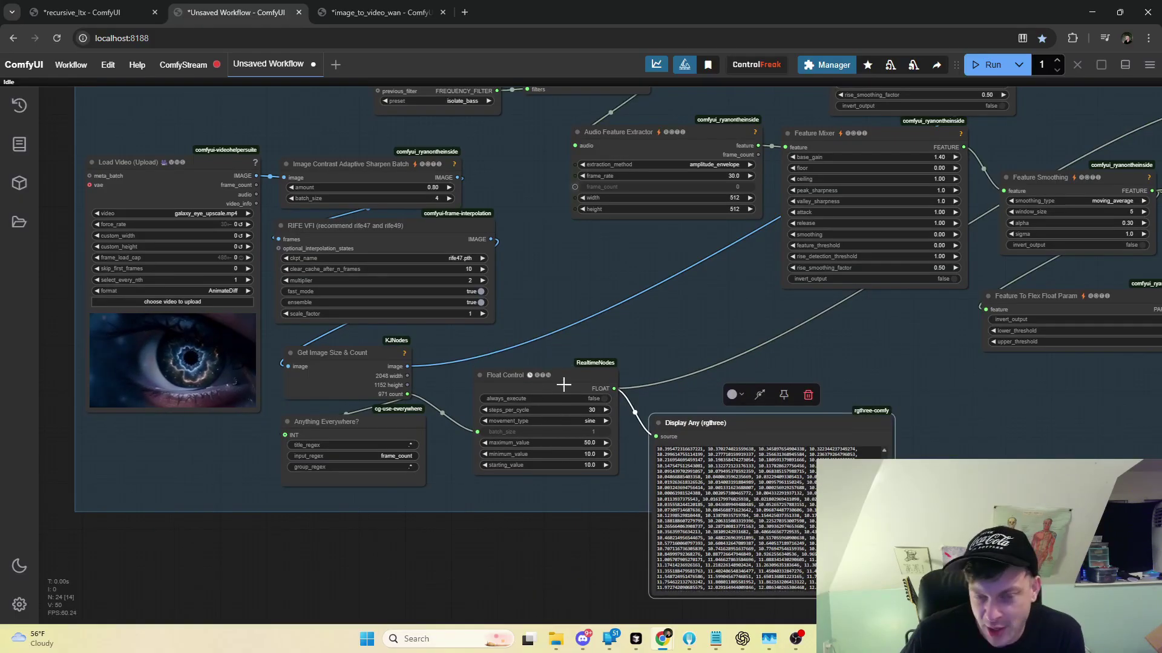
left_click_drag(563, 385, 571, 381)
scroll(550, 430, "up", 1)
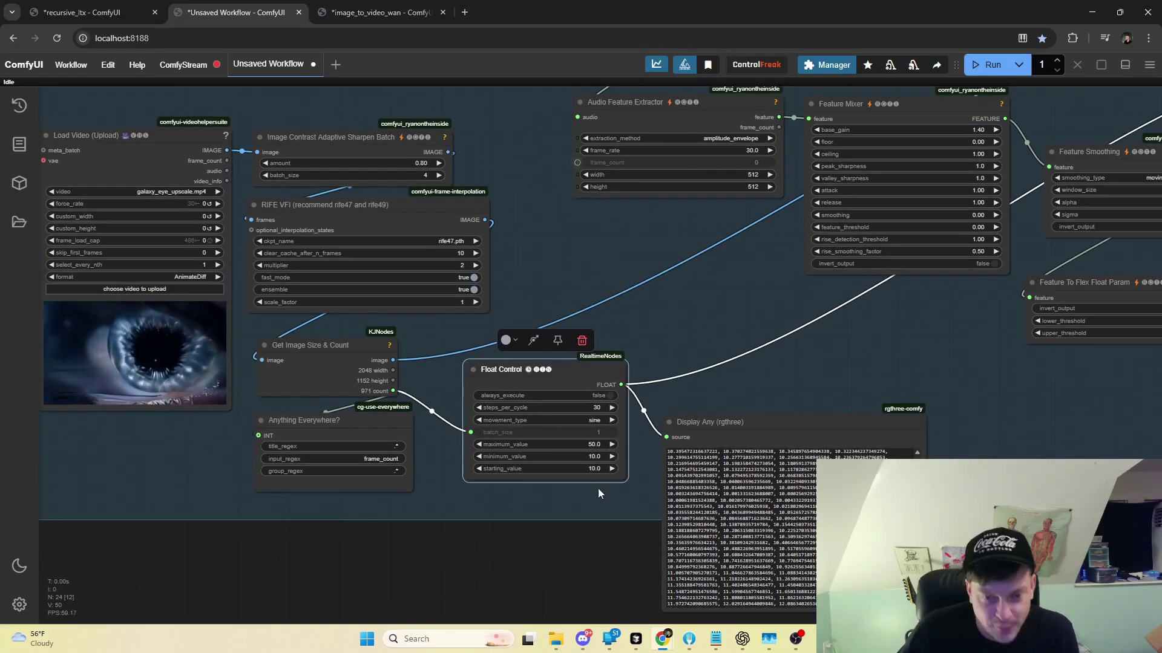
Inspect the Float Control node's settings and the frame-count link it receives from Get Image Size & Count.
scroll(426, 416, "up", 2)
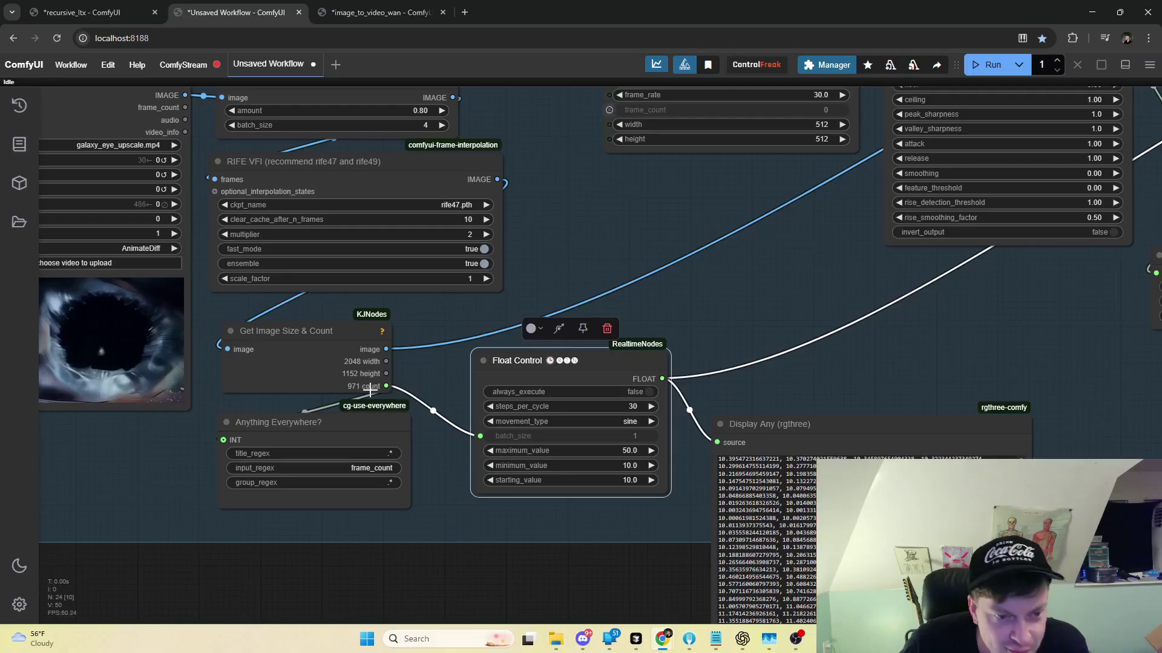
scroll(713, 314, "down", 3)
left_click_drag(725, 309, 673, 389)
Reposition the two Audio Feature Extractor nodes and the two Feature Mixer nodes to lay out both audio chains more clearly.
left_click_drag(692, 343, 569, 559)
left_click_drag(412, 372, 446, 405)
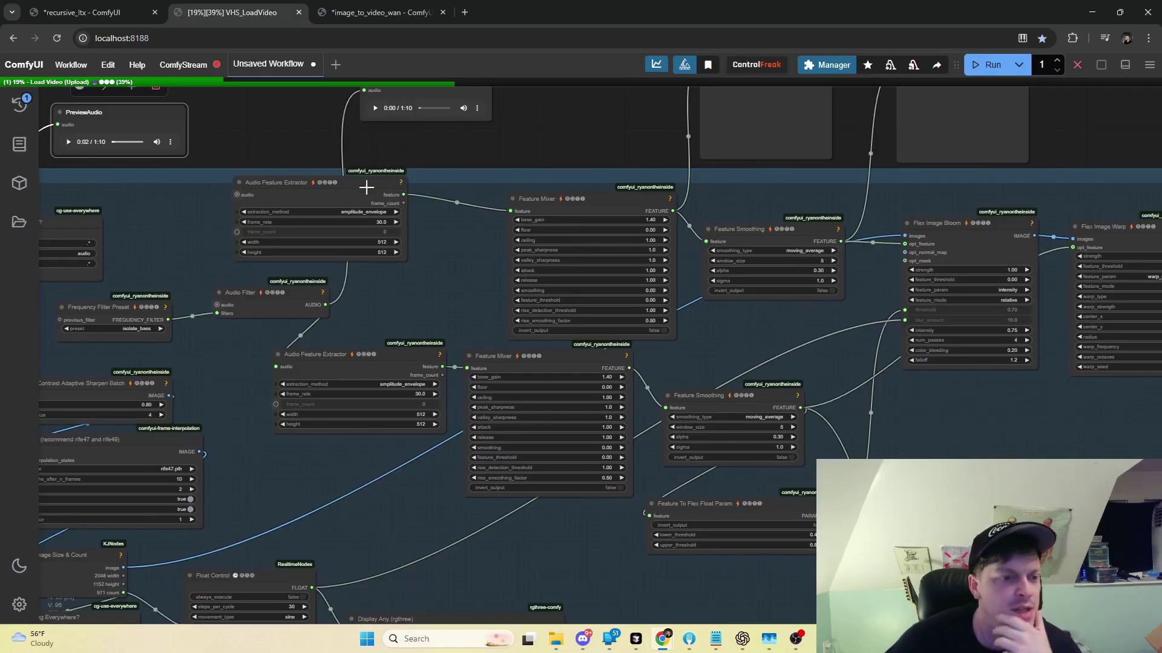
left_click_drag(355, 188, 390, 196)
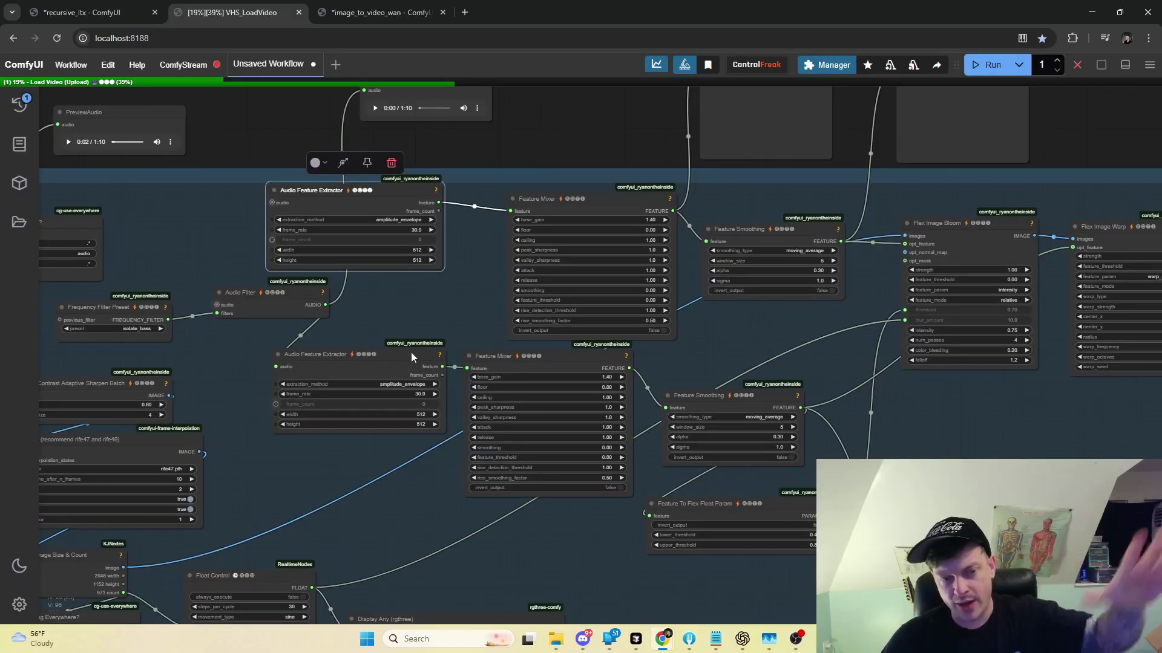
left_click_drag(411, 351, 398, 367)
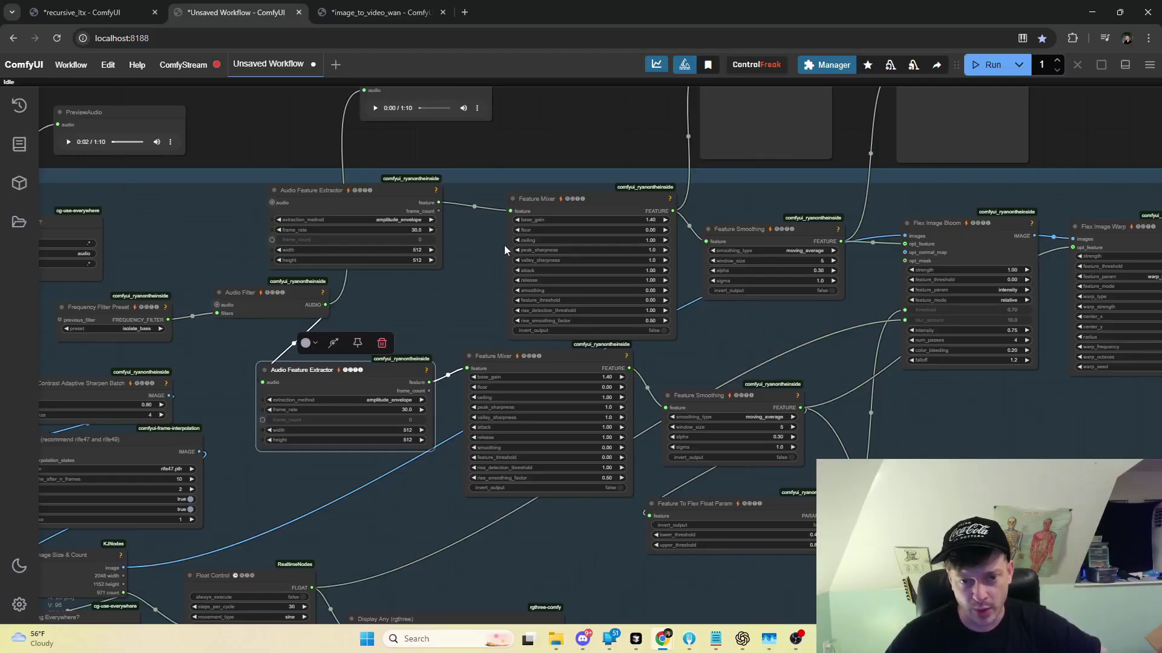
left_click_drag(619, 194, 591, 182)
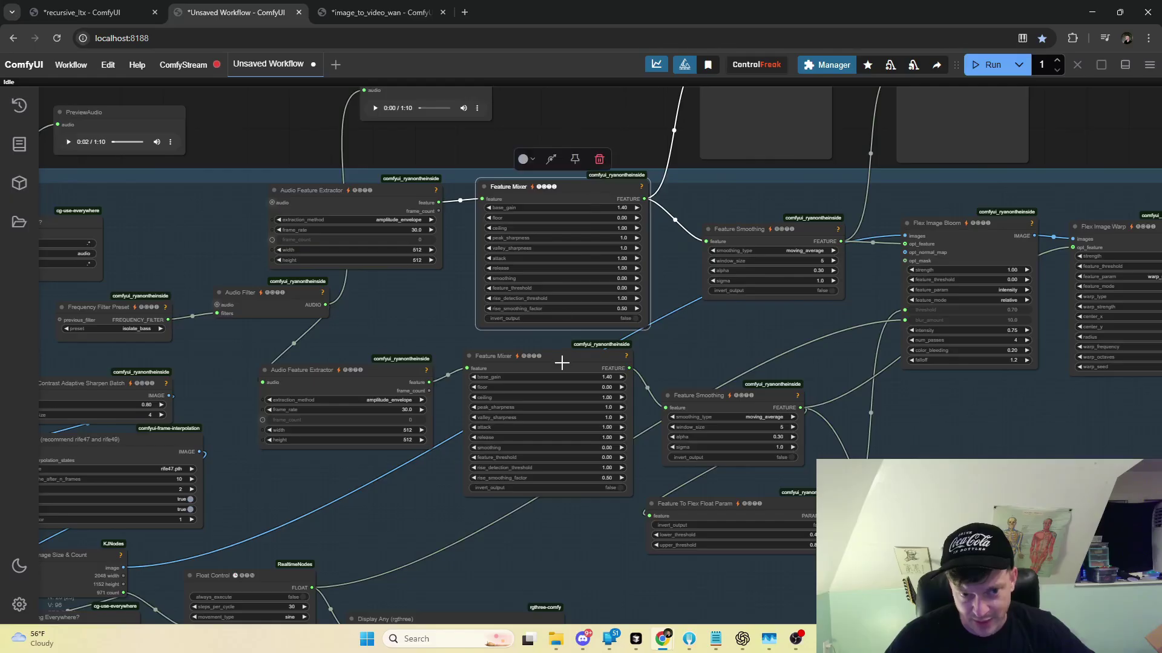
left_click_drag(572, 366, 575, 368)
Compare the Preview Feature graphs of the upper audio chain before and after its Feature Smoothing node.
left_click_drag(765, 337, 582, 291)
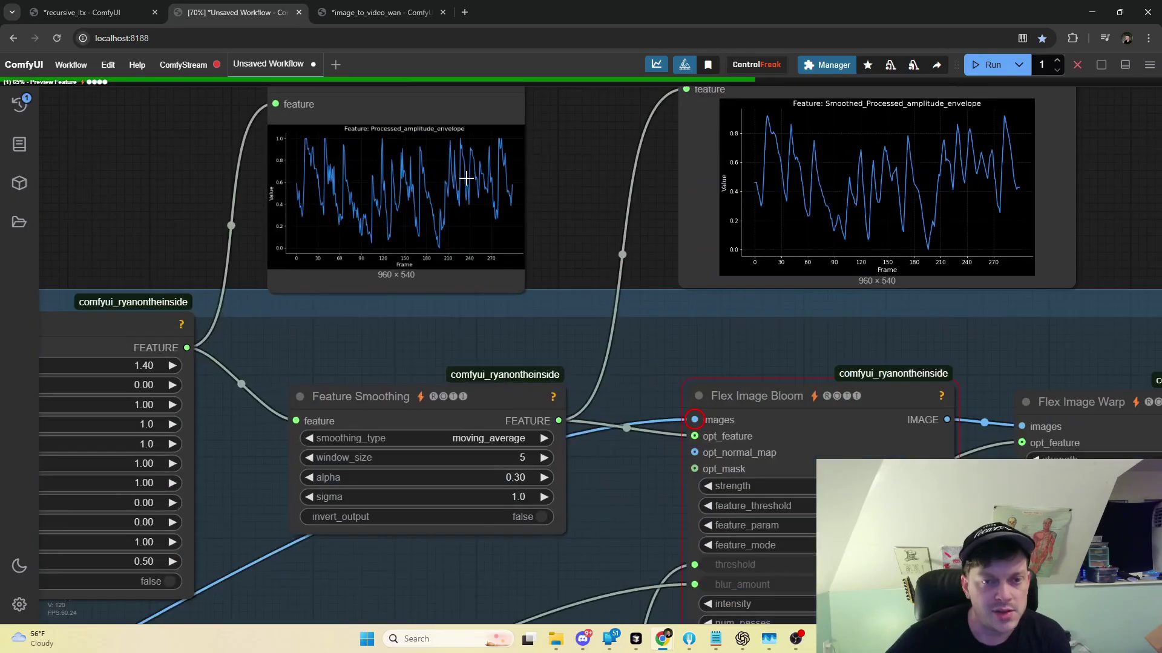
left_click_drag(588, 189, 652, 250)
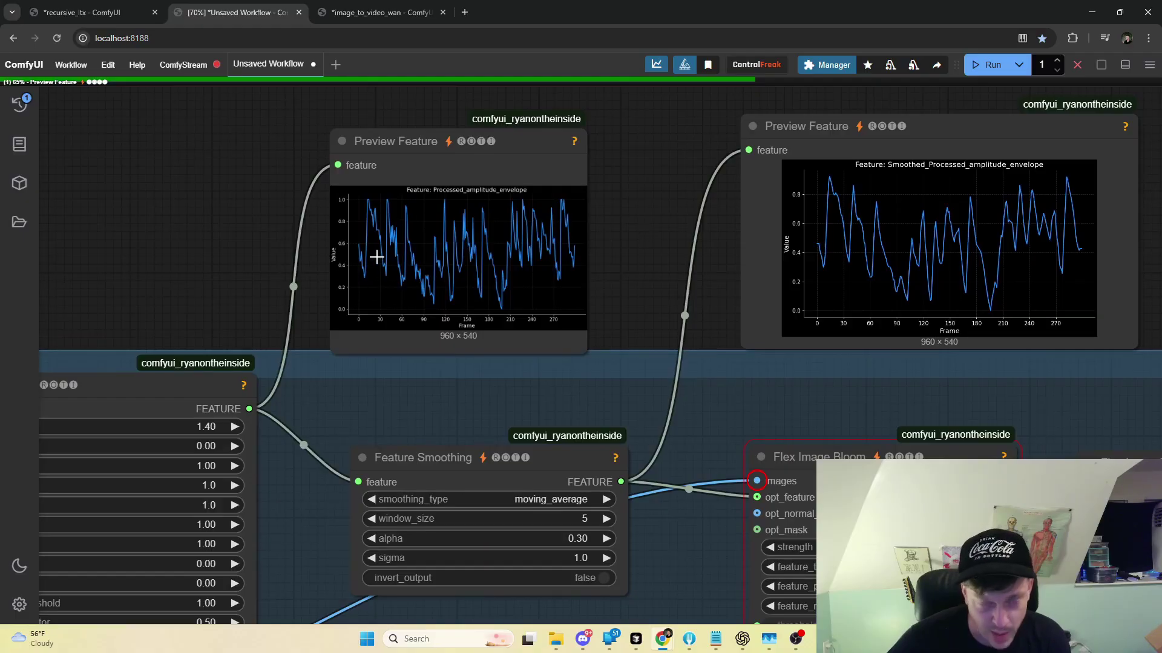
left_click_drag(605, 302, 603, 265)
left_click(489, 437)
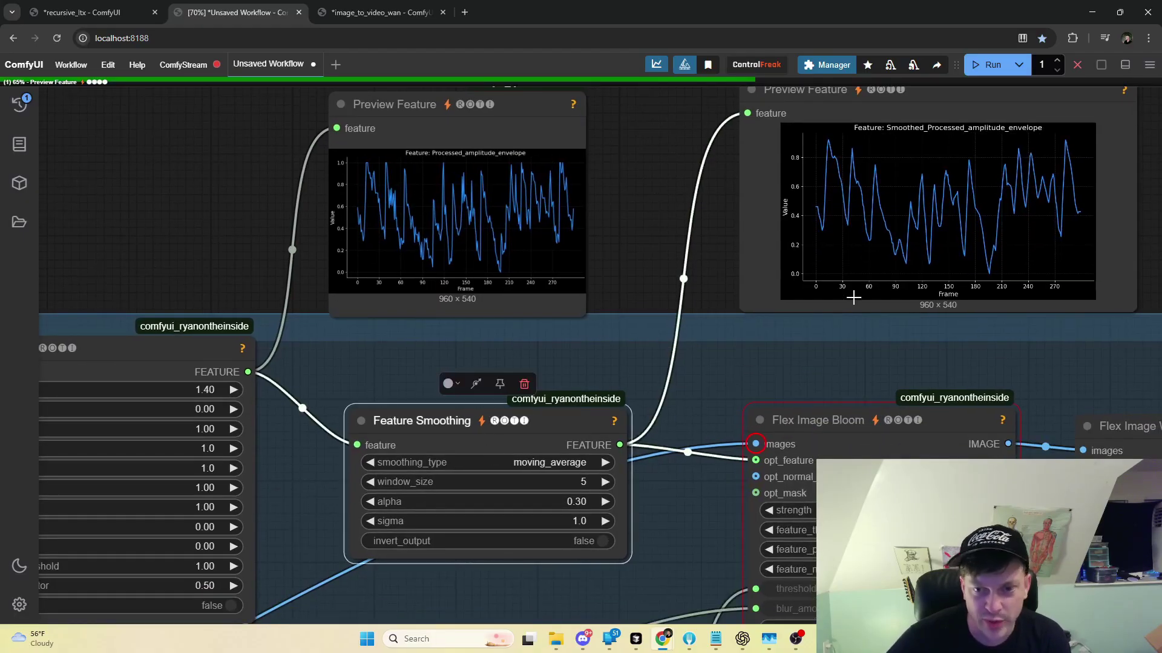
scroll(818, 244, "down", 8)
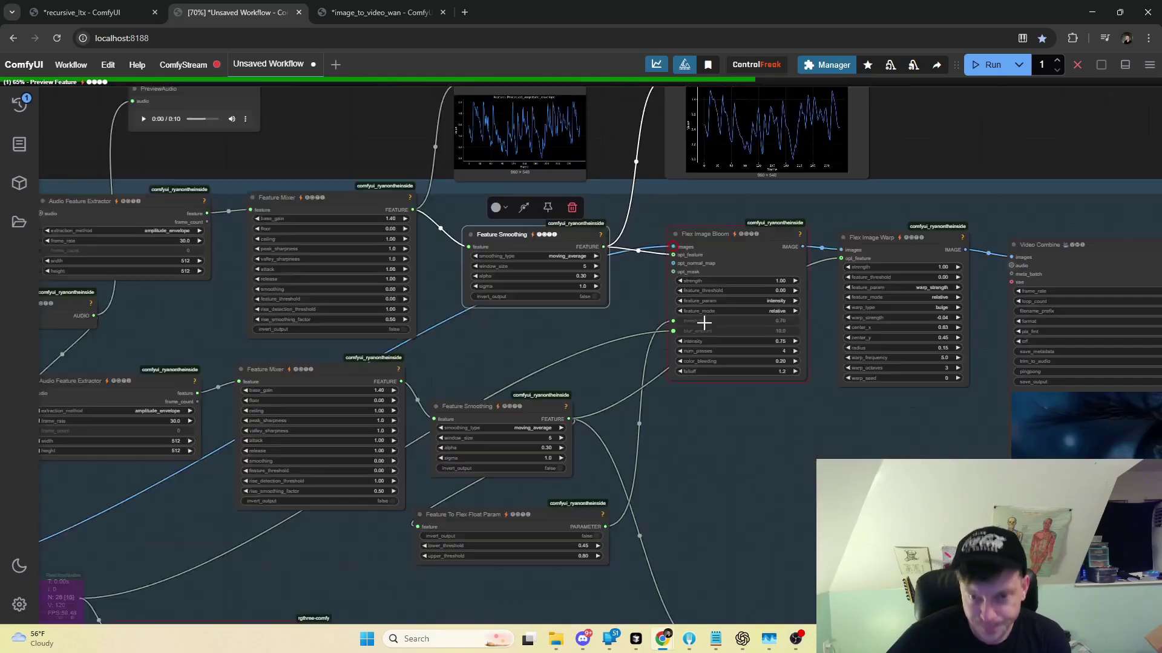
Inspect the Flex Image Bloom node's inputs and parameters and read the description of its threshold setting.
left_click(728, 297)
scroll(728, 297, "up", 6)
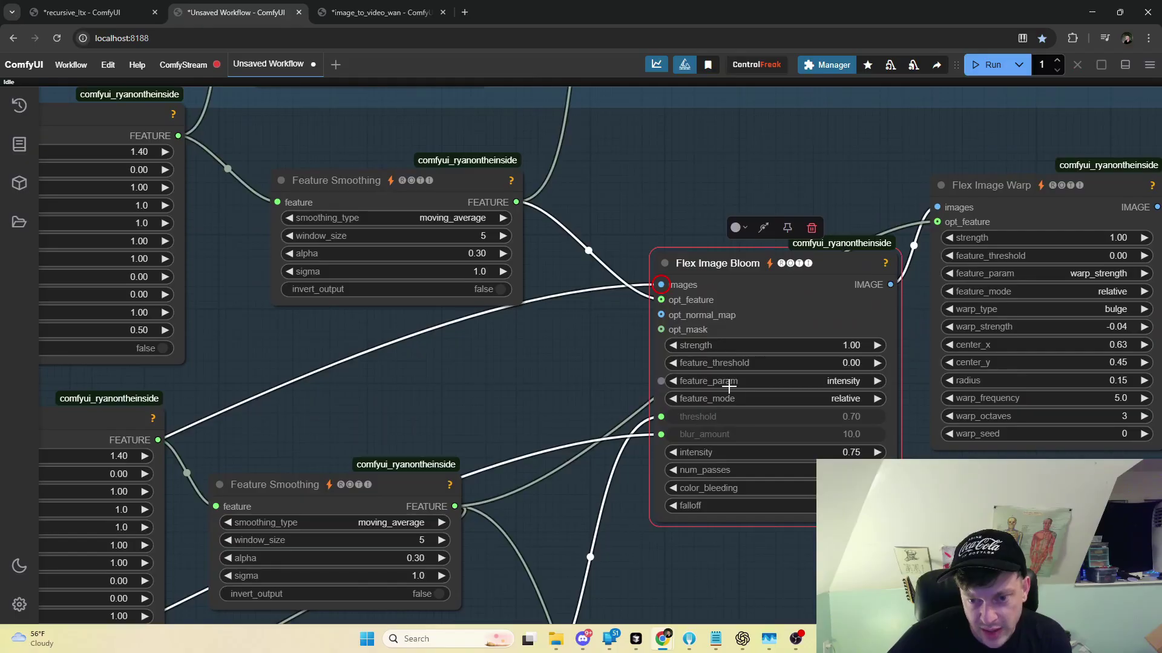
mouse_move(800, 374)
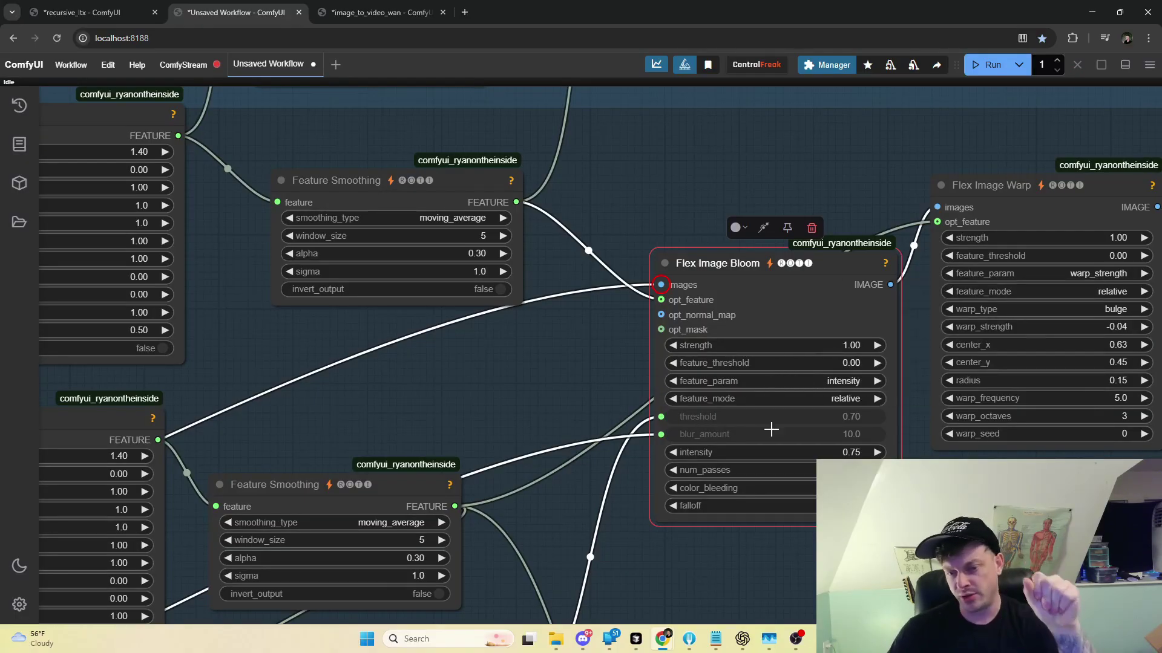
scroll(771, 429, "up", 2)
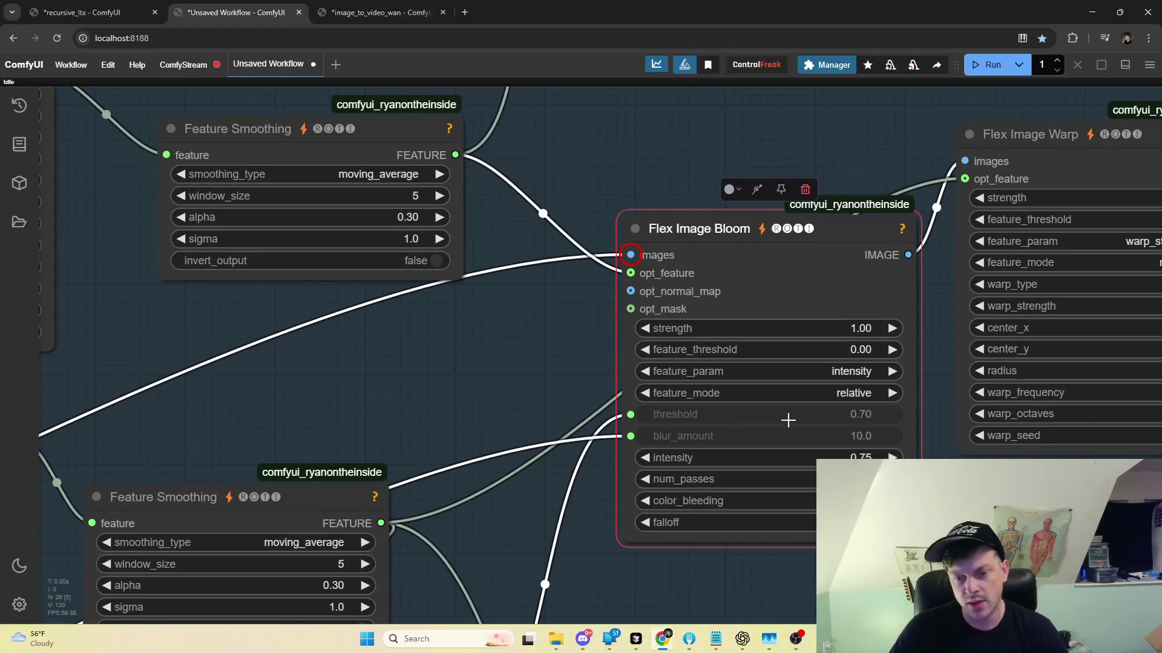
mouse_move(769, 417)
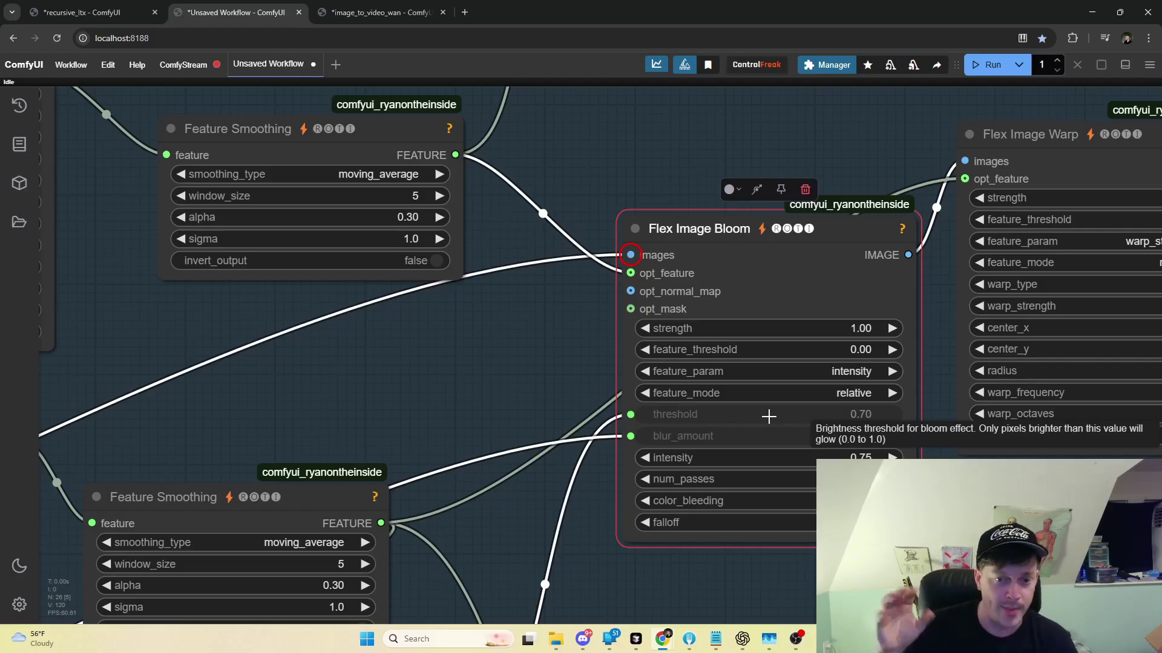
Move the lower Feature Smoothing node up and shift Feature To Flex Float Param right, exposing its link to the bloom threshold.
left_click_drag(464, 362, 594, 122)
scroll(705, 212, "down", 1)
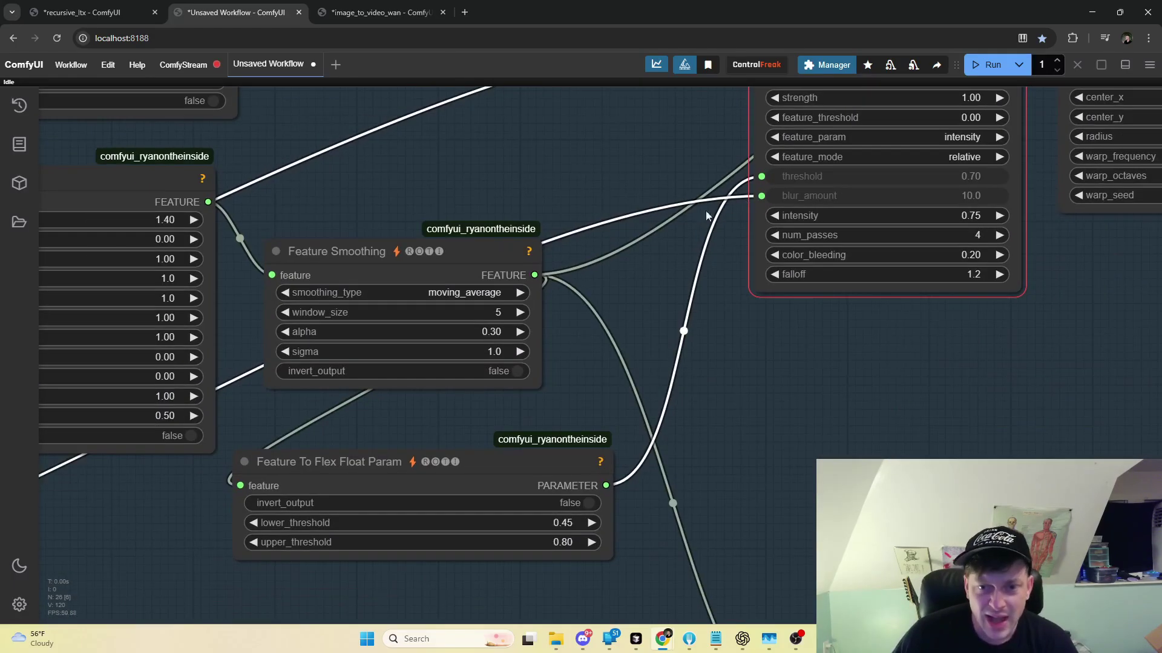
left_click_drag(503, 253, 600, 265)
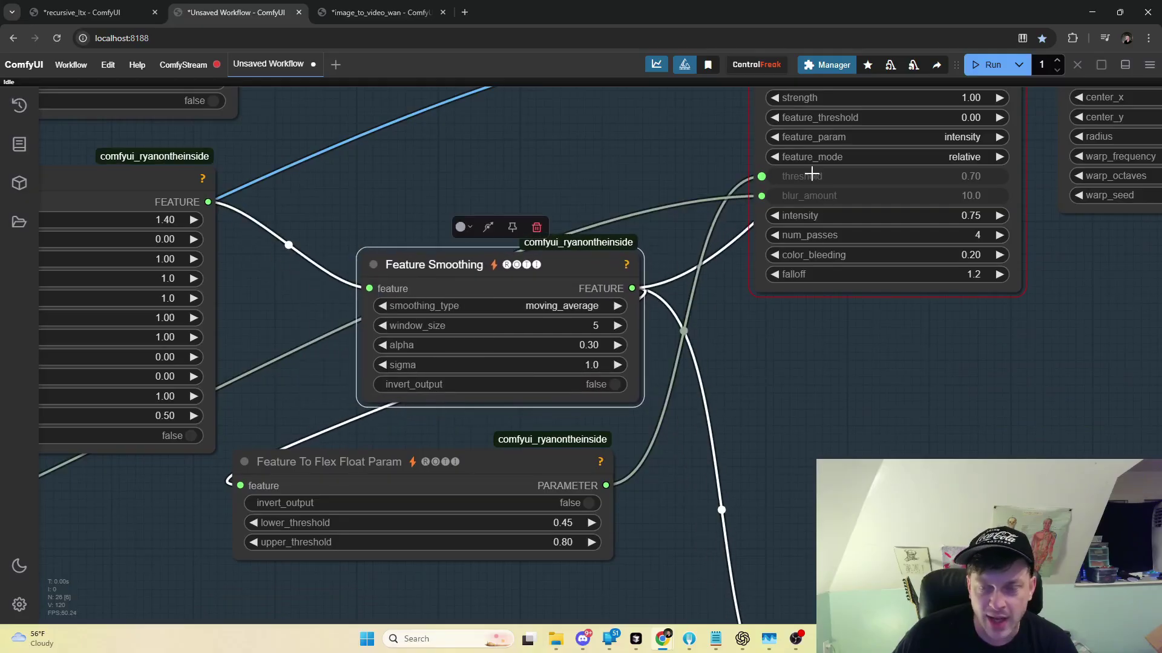
left_click_drag(748, 369, 965, 337)
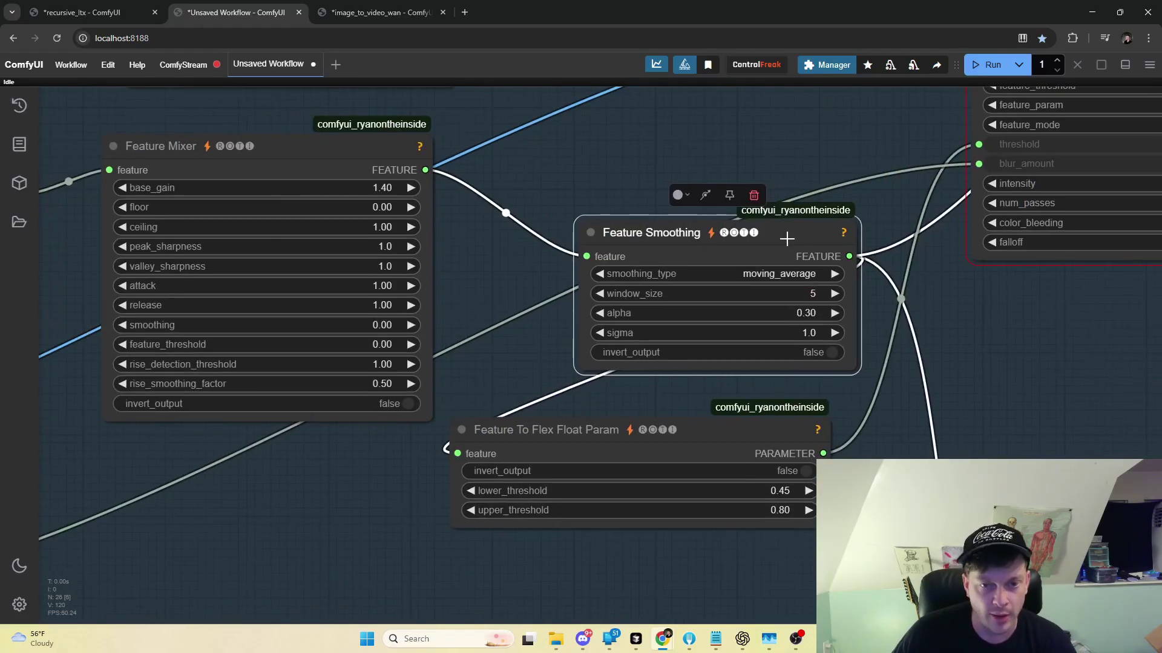
left_click_drag(772, 237, 706, 126)
left_click_drag(650, 430, 786, 387)
Raise the lower Audio Feature Extractor and move the lower Feature Smoothing node directly beside its Feature Mixer.
scroll(490, 282, "down", 1)
scroll(489, 281, "down", 5)
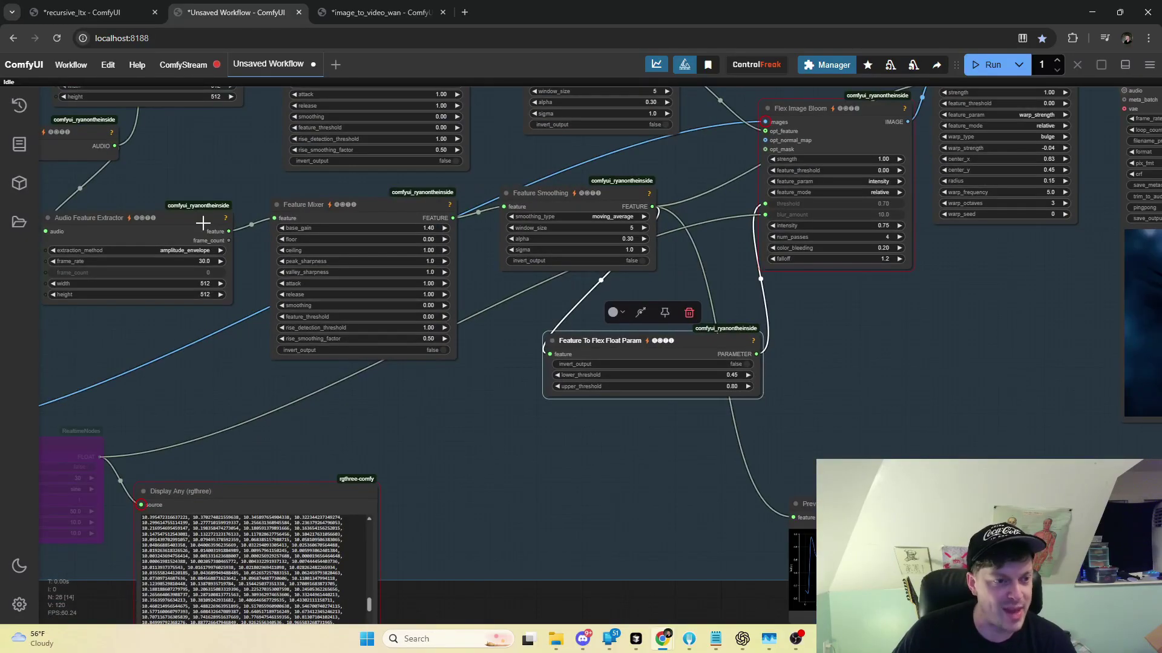
left_click_drag(189, 219, 184, 197)
left_click_drag(636, 206, 594, 206)
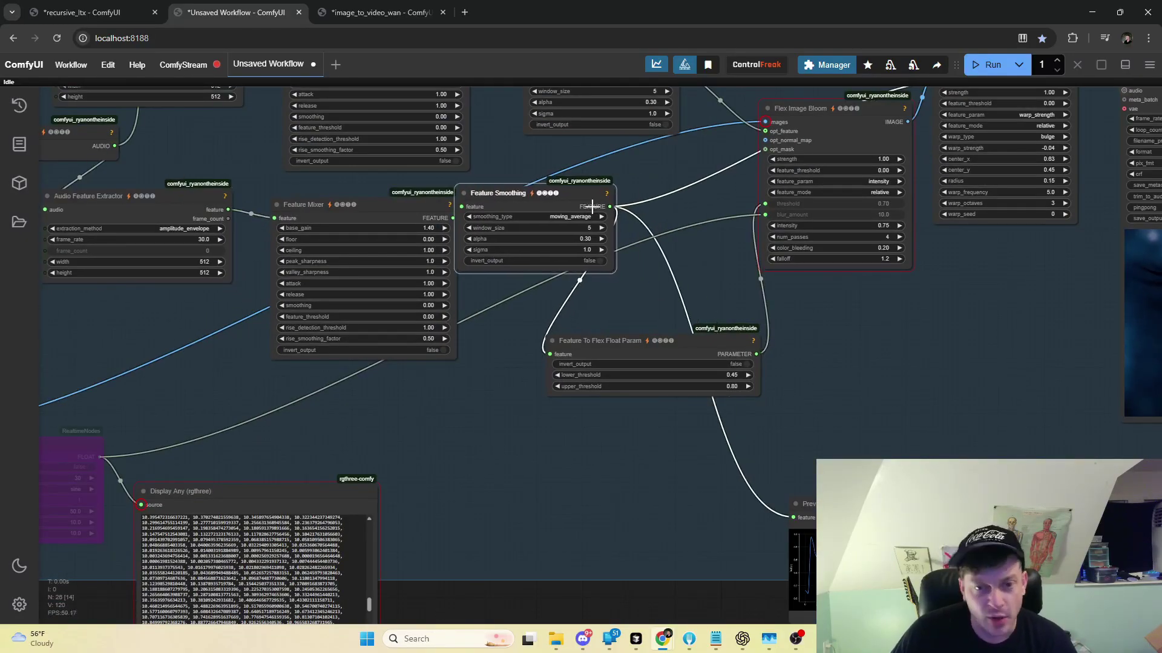
Trace the Float Control output to the blur_amount input of the Flex Image Bloom node.
left_click_drag(539, 444, 667, 406)
left_click_drag(230, 386, 419, 367)
scroll(393, 399, "up", 4)
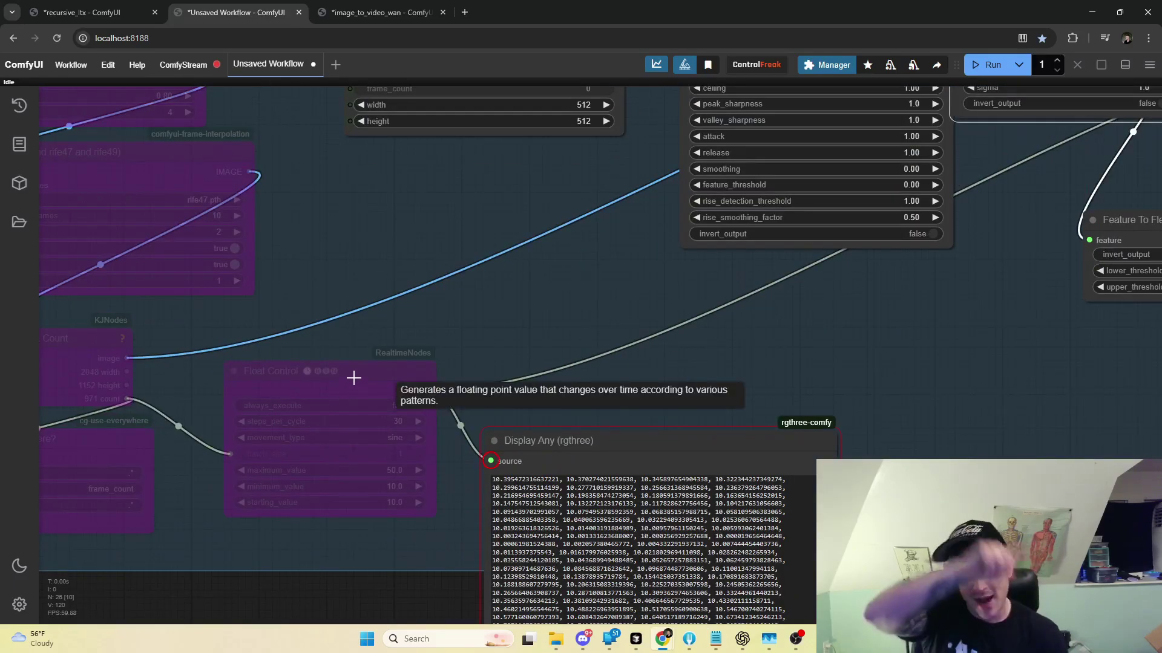
left_click_drag(862, 309, 374, 380)
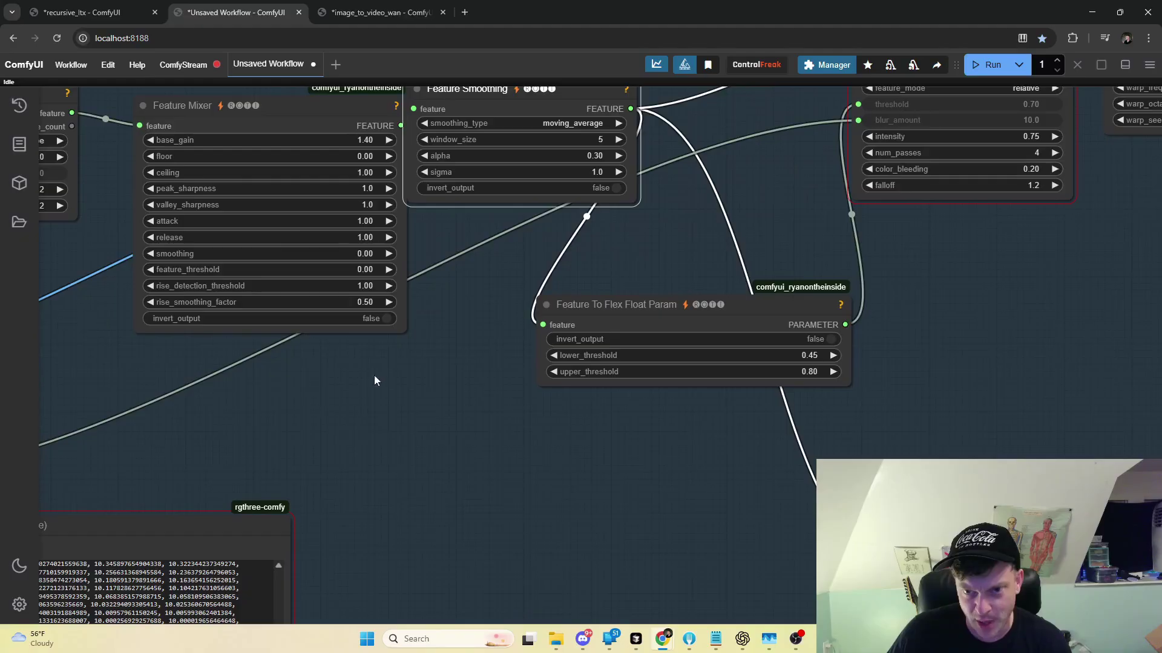
left_click_drag(682, 234, 420, 269)
left_click_drag(510, 238, 371, 359)
Move the Flex Image Warp node up and inspect its warp settings.
scroll(408, 351, "down", 2)
scroll(407, 352, "down", 1)
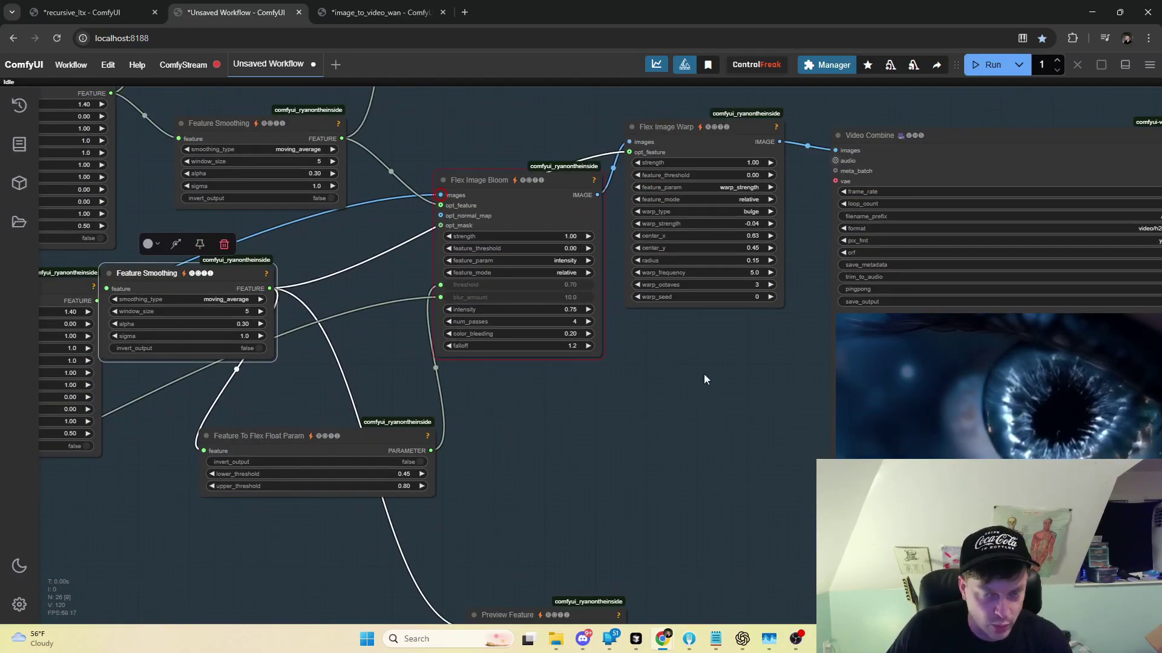
left_click_drag(703, 374, 536, 421)
left_click_drag(559, 187, 574, 138)
scroll(560, 200, "up", 2)
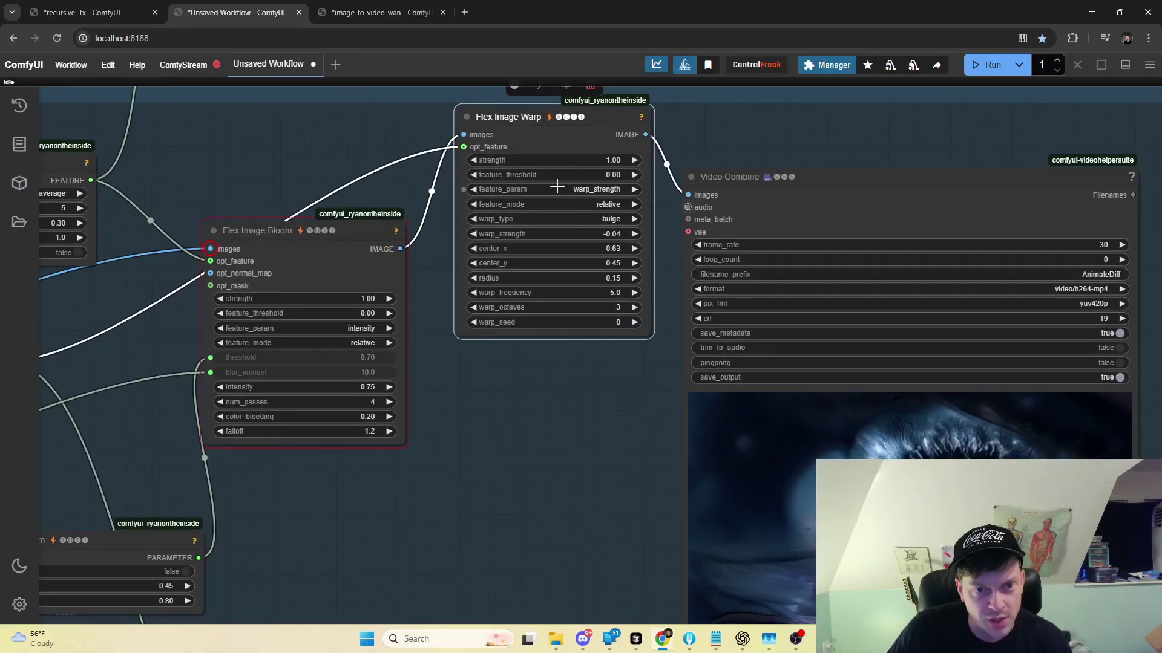
Shift the lower Feature Smoothing node, which feeds Flex Image Warp's opt_feature, slightly right toward Flex Image Bloom.
left_click_drag(277, 178, 682, 173)
left_click_drag(340, 336, 409, 338)
left_click_drag(665, 189, 436, 176)
Move the Video Combine node up and watch its audio-reactive eye video preview up close.
scroll(484, 234, "down", 3)
left_click_drag(625, 379, 345, 355)
scroll(435, 359, "down", 3)
scroll(552, 492, "up", 1)
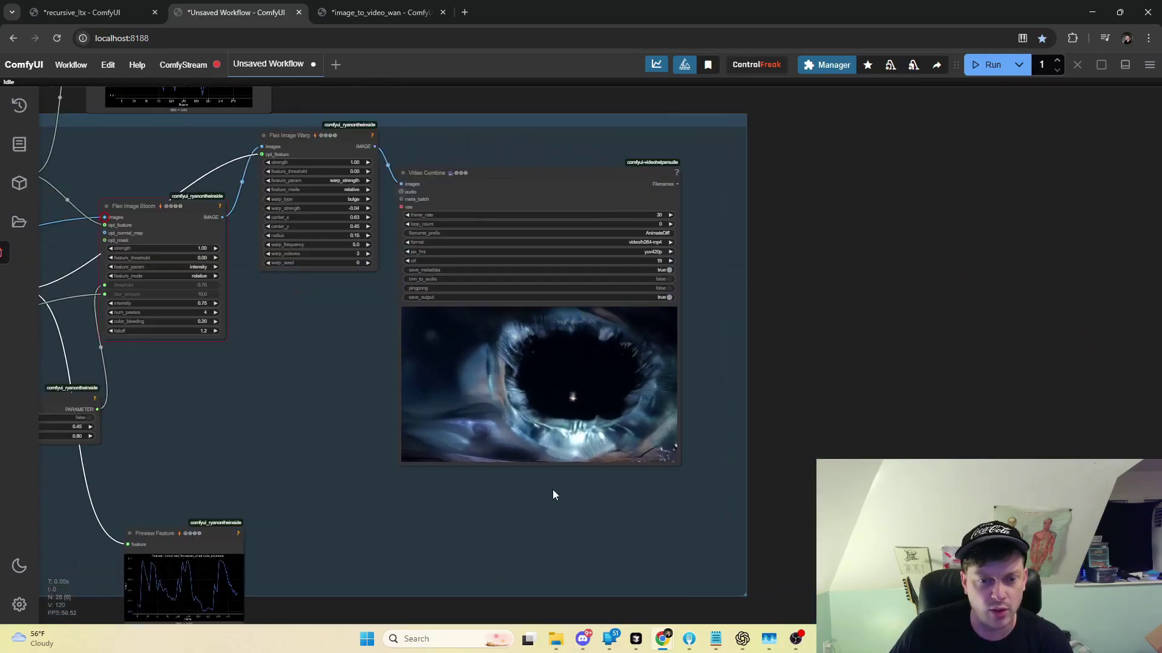
left_click_drag(547, 184, 579, 143)
scroll(575, 339, "up", 10)
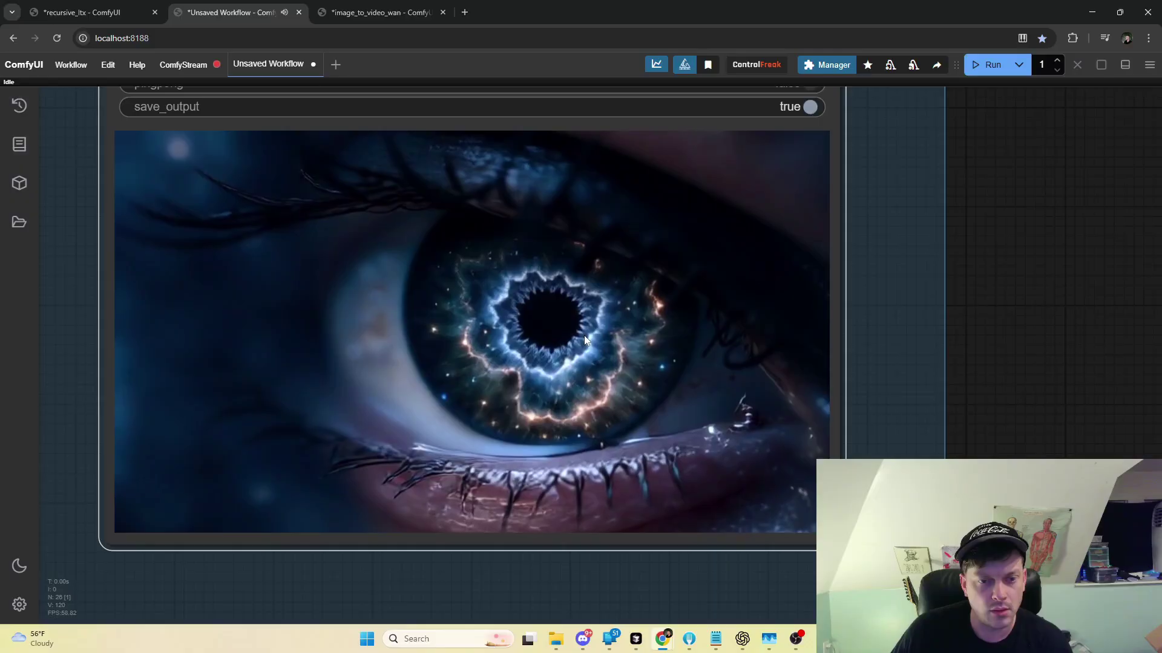
scroll(581, 342, "down", 10)
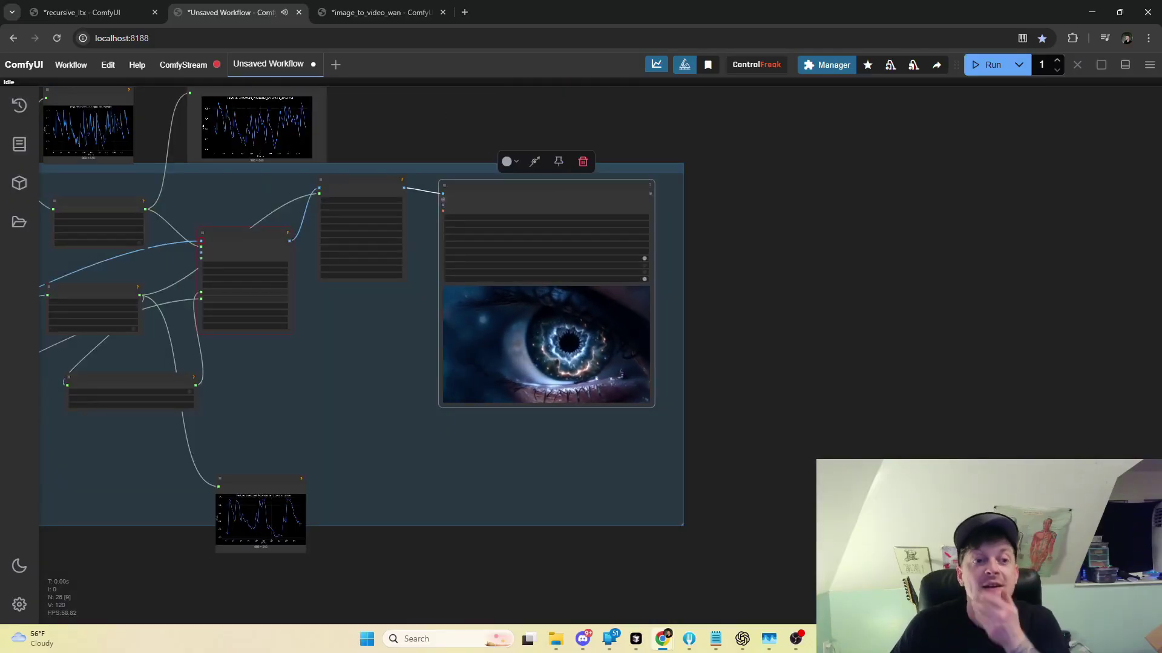
Switch to the image_to_video_wan browser tab and move the eye preview node beside the output video below the other nodes.
left_click(346, 12)
scroll(328, 233, "down", 5)
scroll(548, 228, "down", 2)
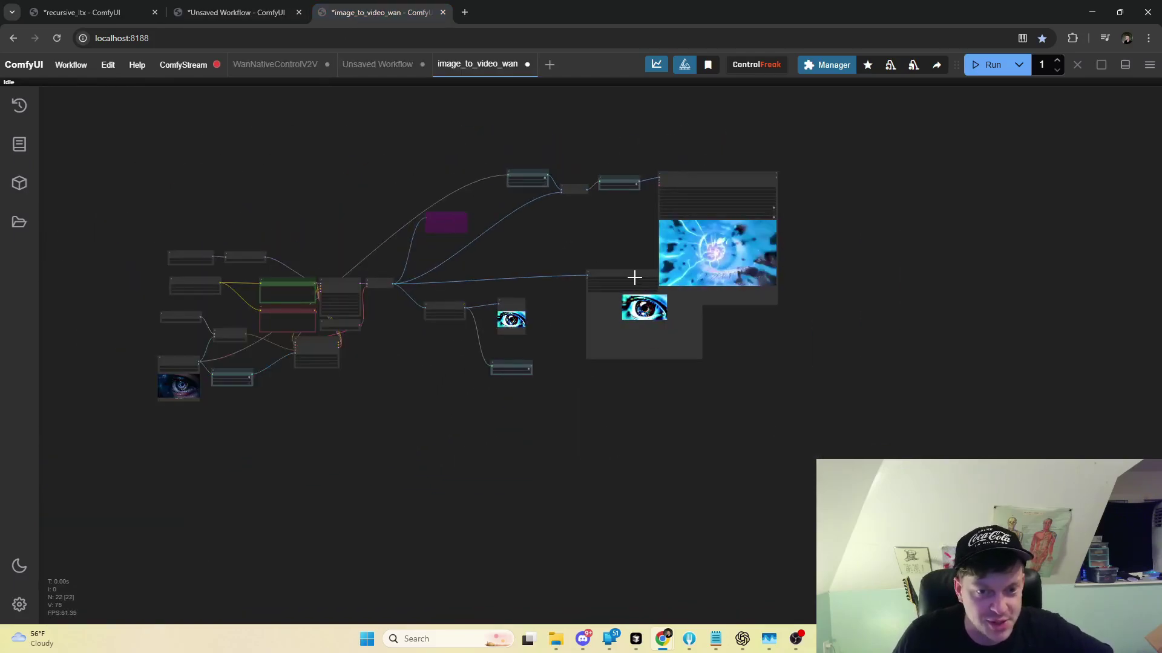
left_click_drag(638, 275, 556, 453)
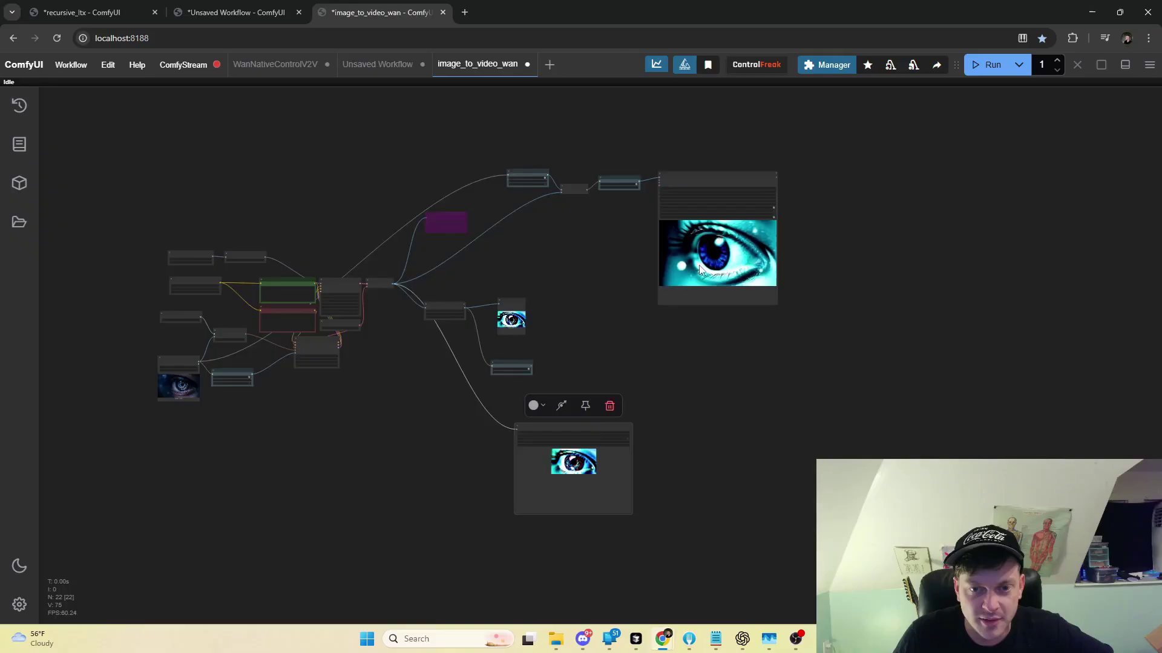
Watch the image_to_video_wan workflow's output video preview up close.
scroll(740, 240, "up", 12)
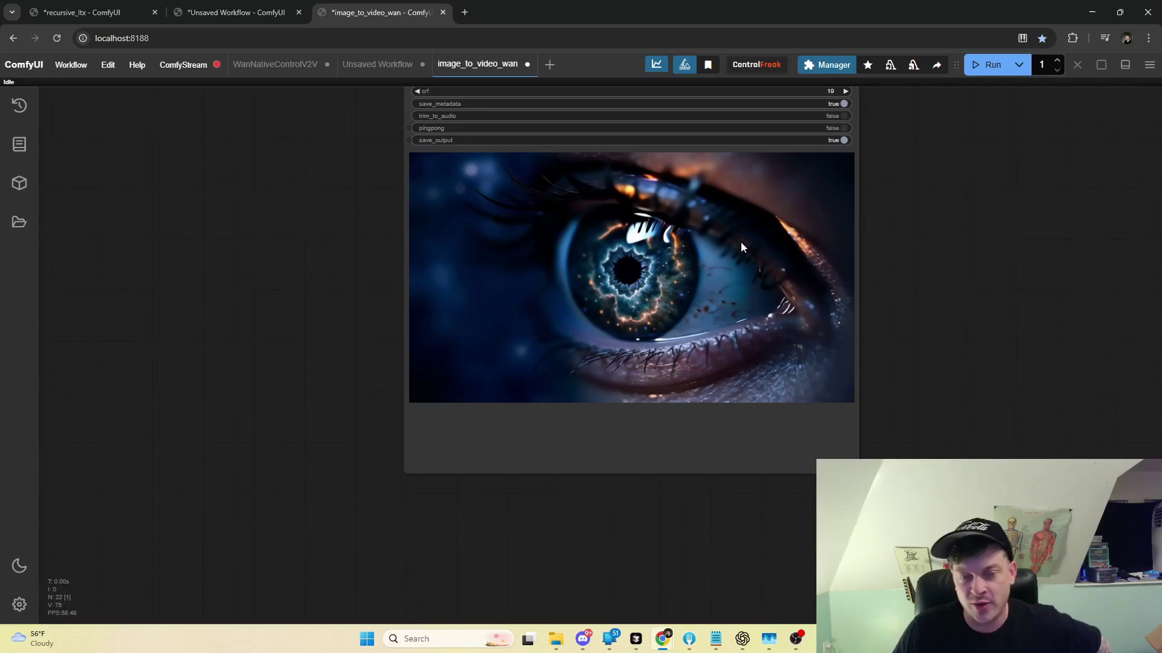
scroll(740, 242, "down", 10)
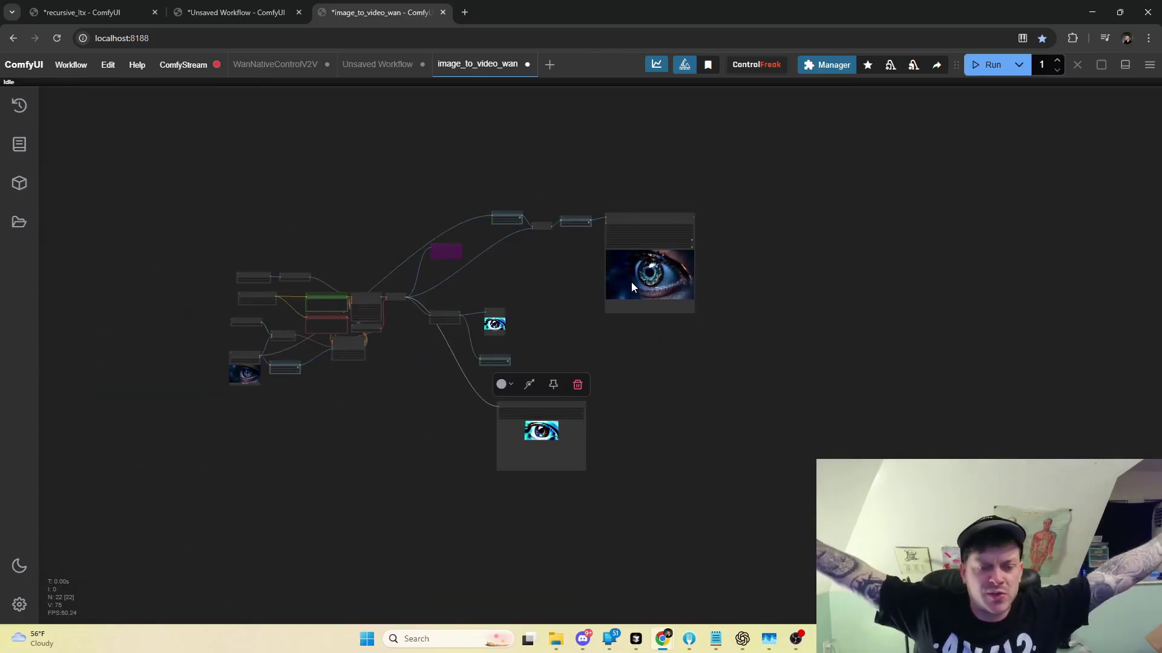